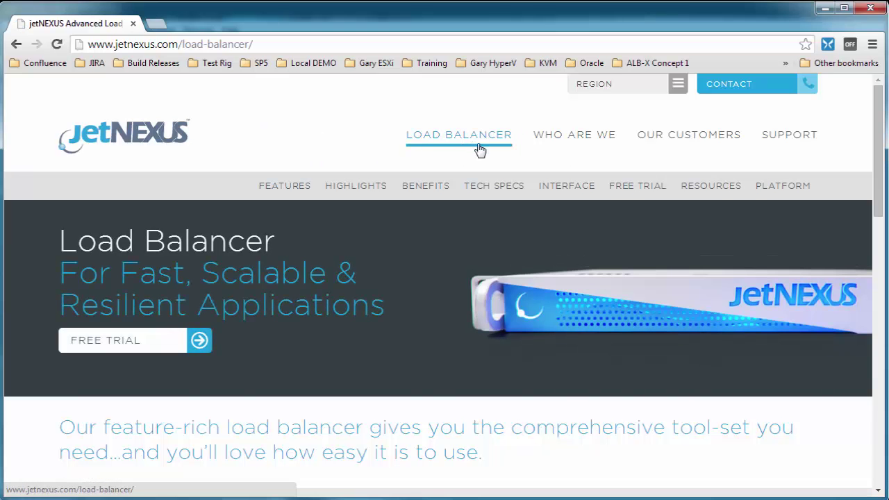
Go to the Free Trial page and scroll down to the Download Free Trial form
left_click(643, 191)
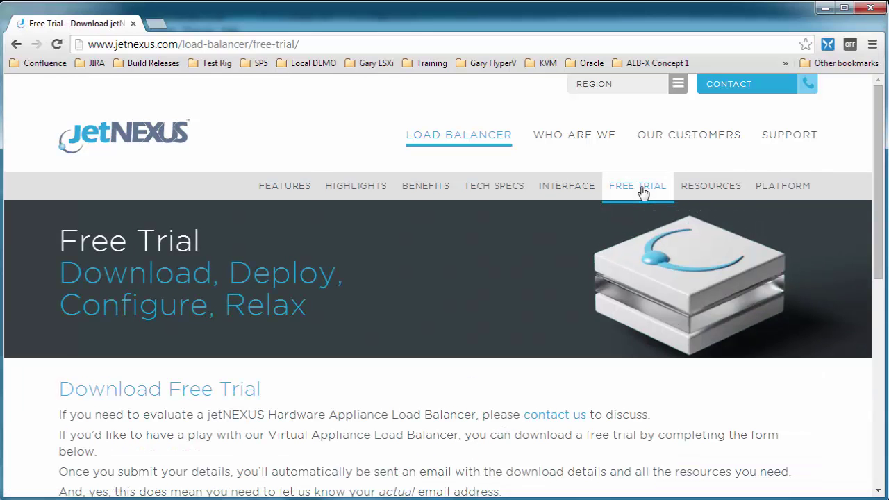
left_click_drag(883, 198, 882, 334)
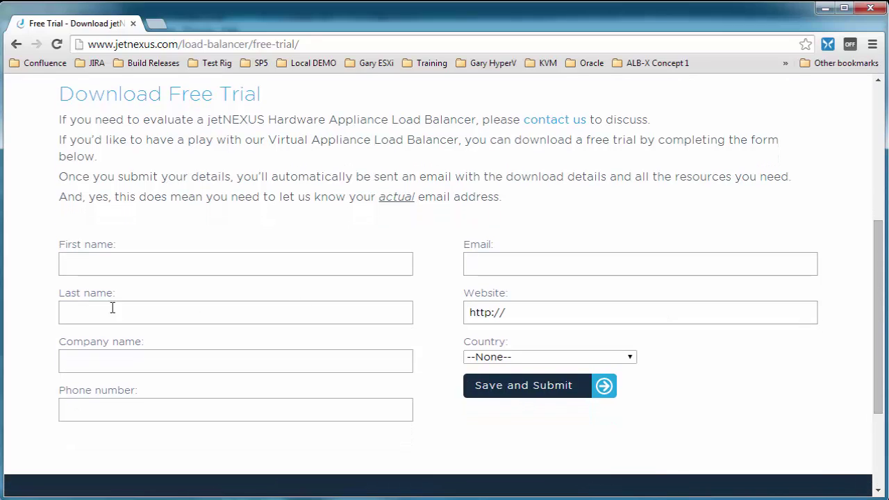
Enter the contact's first and last name, company jetnexus, and the phone number
left_click(118, 262)
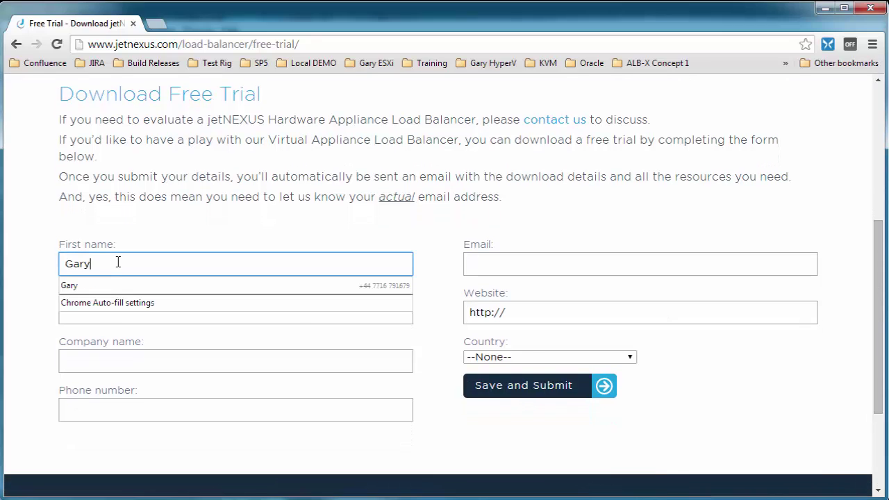
key("Tab")
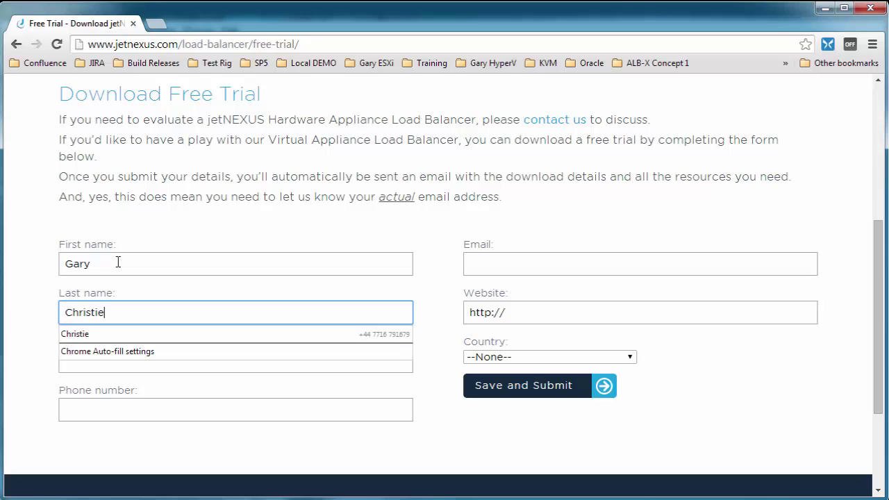
key("Tab")
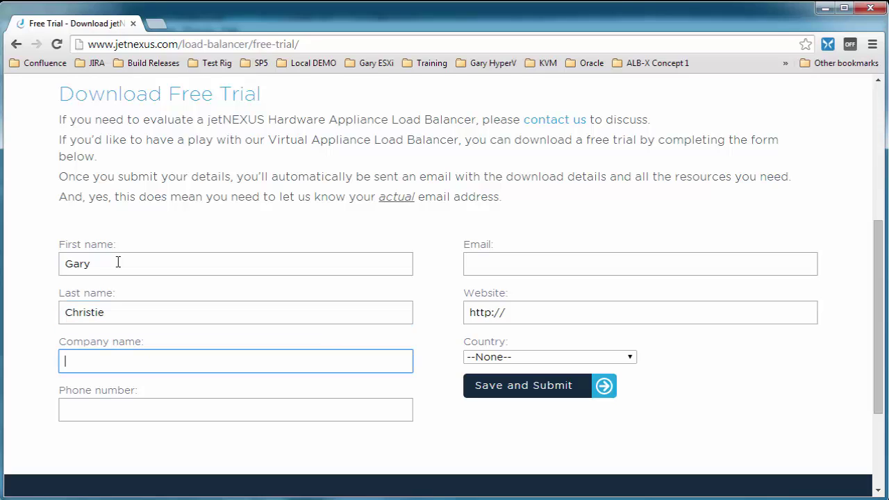
type("jetnexus")
left_click(128, 415)
type("555")
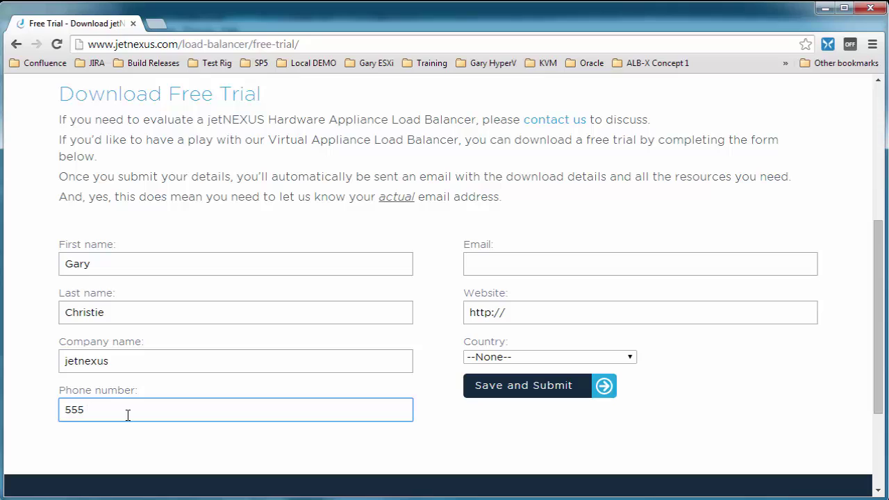
type(" 123456")
left_click(506, 259)
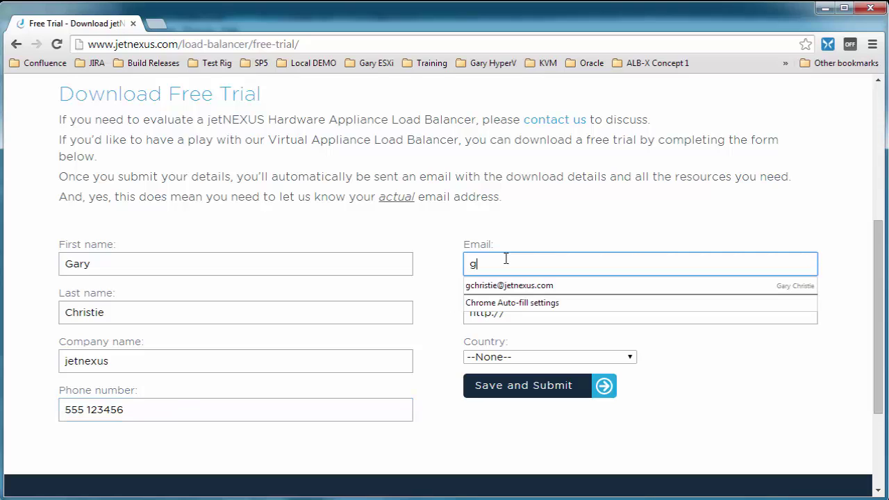
key("Tab")
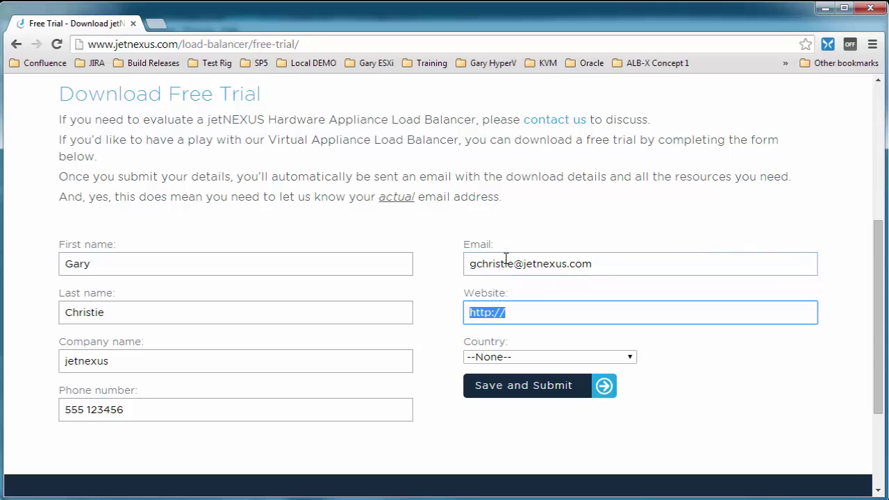
left_click(528, 316)
type("www.jetnexus")
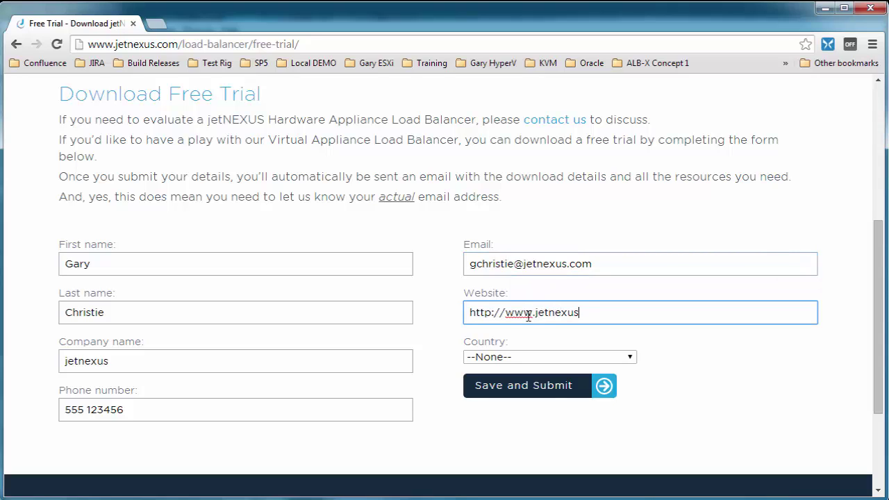
type(".com")
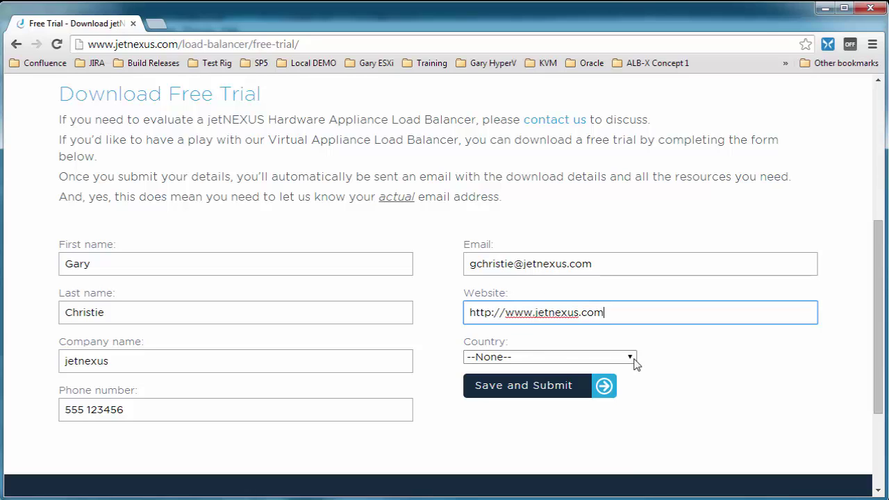
left_click(632, 359)
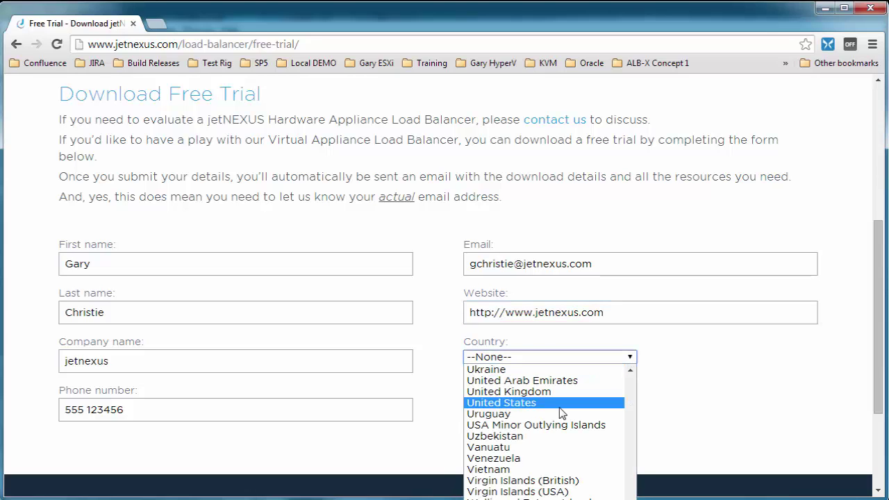
left_click(541, 392)
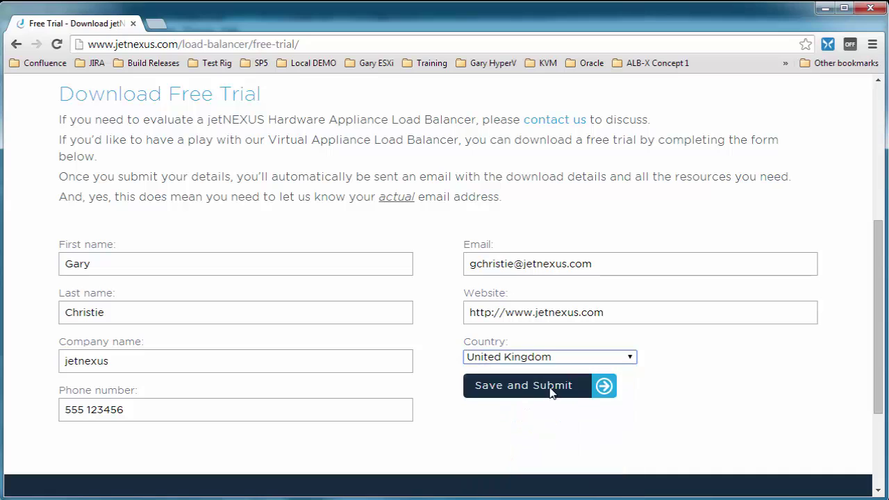
left_click(541, 392)
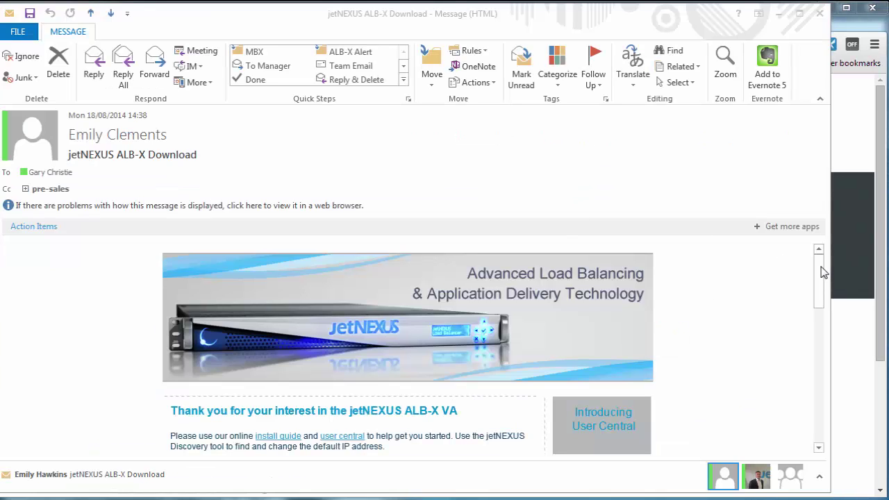
Start the VMware ESXi download from the ALB-X Download email, then cancel the zip download
left_click_drag(824, 273, 826, 350)
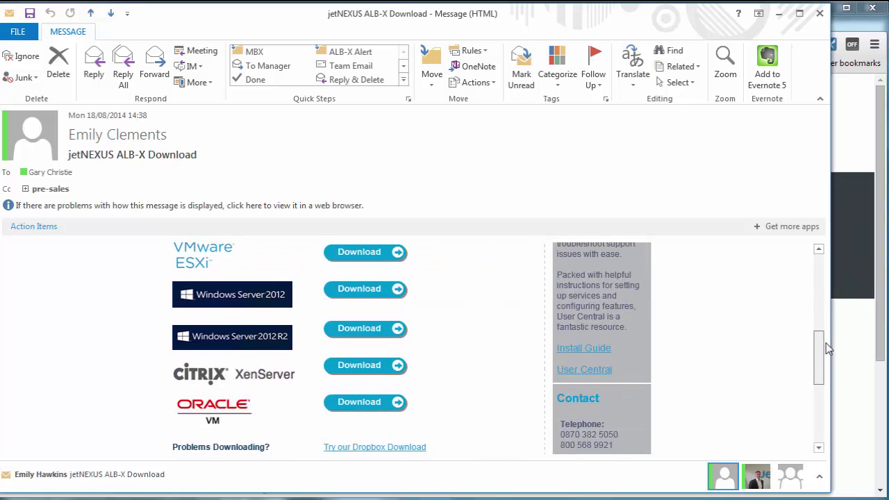
left_click(367, 255)
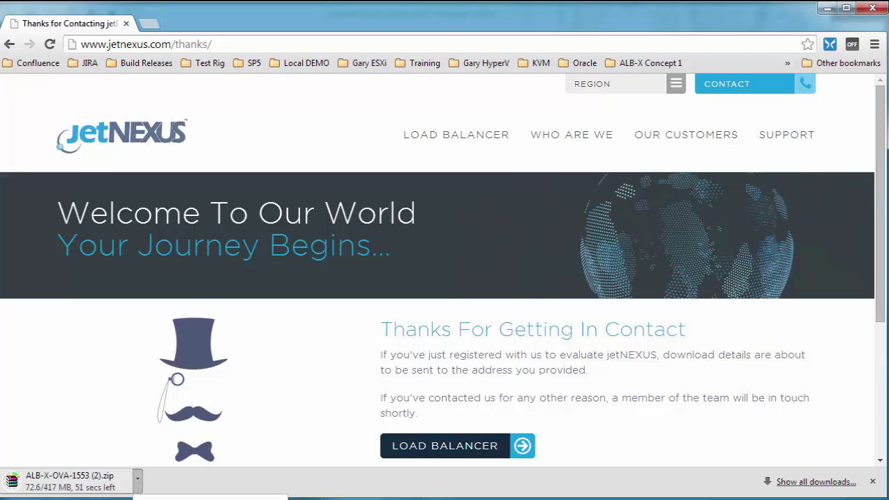
left_click(167, 456)
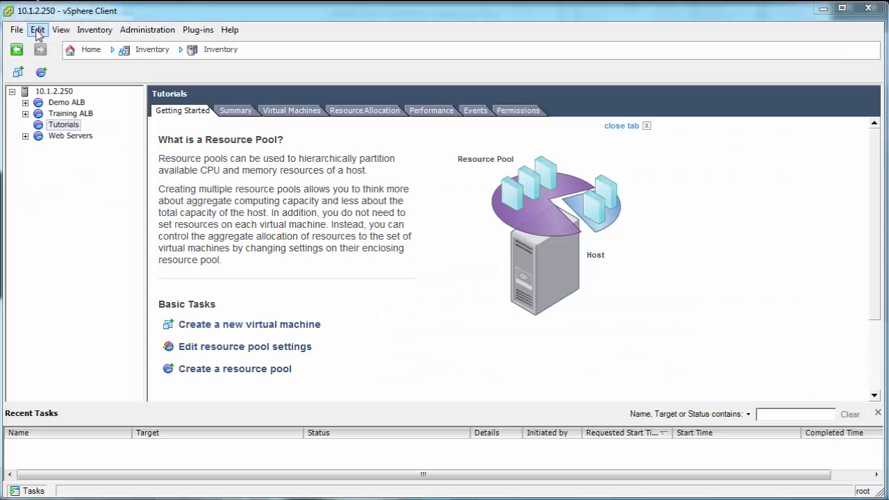
Deploy an OVF template from ALB-X-OVA.ova and name the VM '10.1.2.71 Tutorial 1'
left_click(20, 30)
left_click(40, 63)
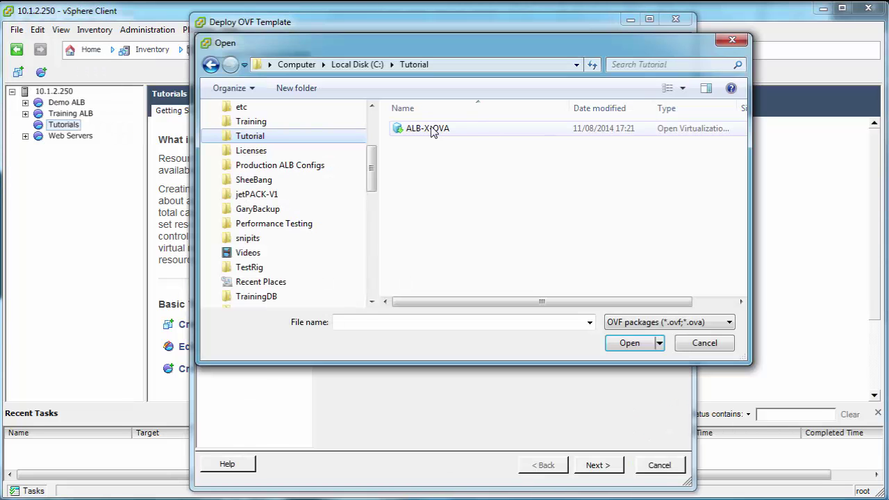
left_click(431, 129)
left_click(628, 346)
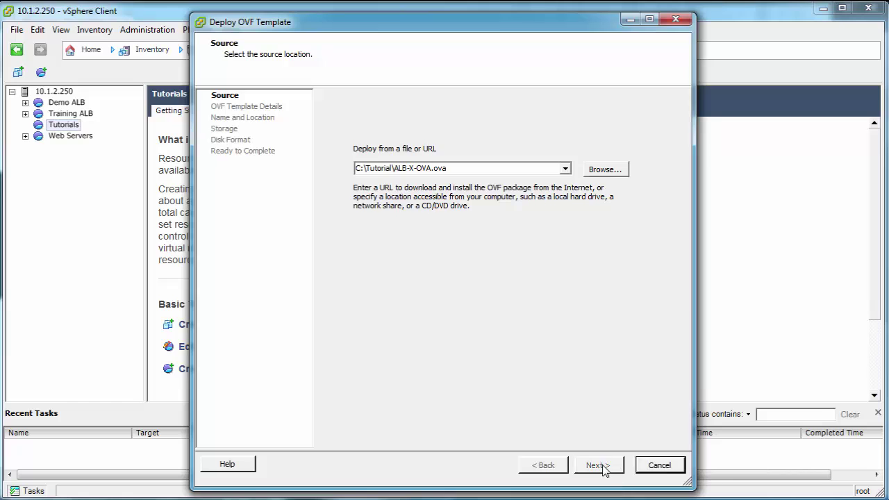
left_click(602, 467)
left_click(598, 466)
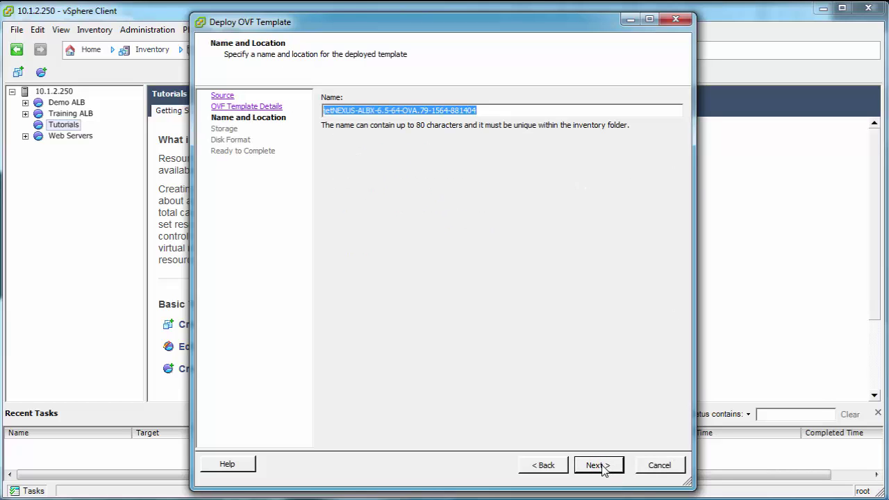
type("10.1.2")
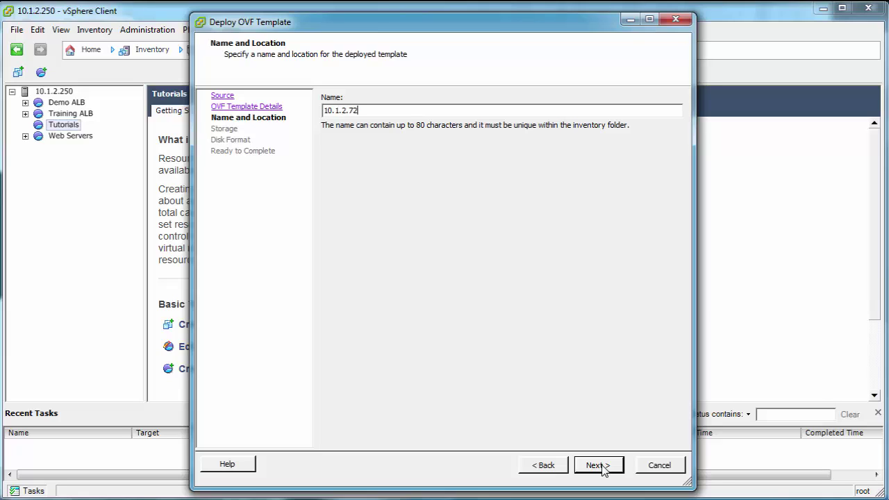
type(".71 Tutorial 1")
Store it on datastore2-Non SSD with Thin Provision disks and finish the deployment
left_click(598, 466)
left_click(396, 140)
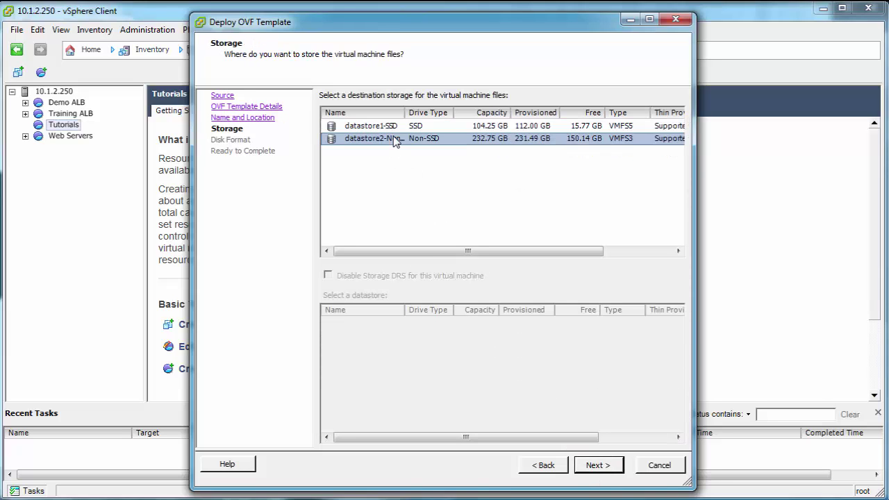
left_click(596, 465)
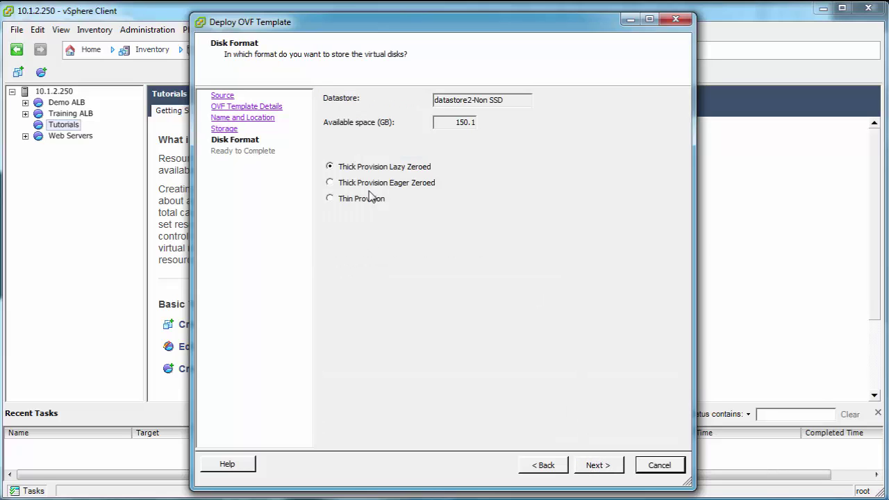
left_click(363, 199)
left_click(597, 465)
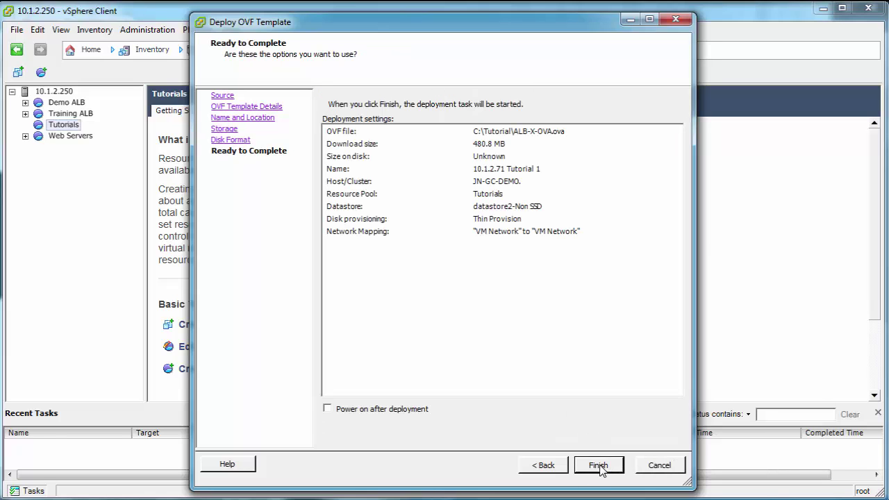
left_click(599, 466)
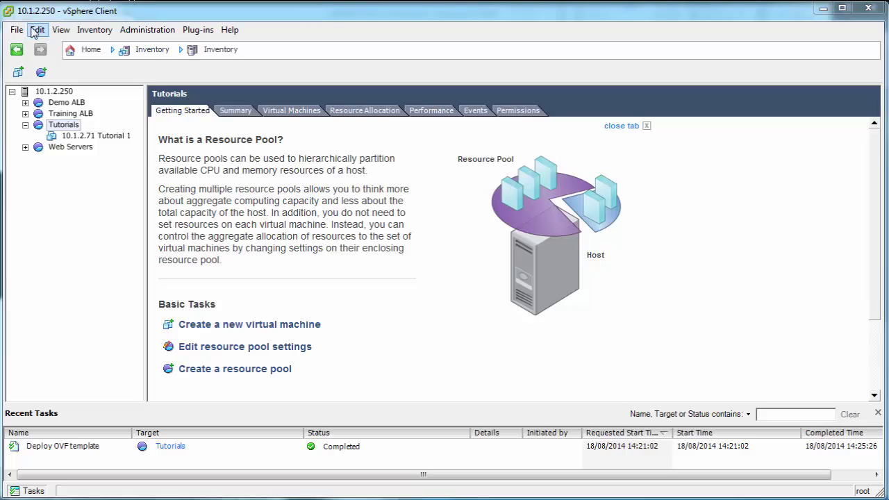
Start a second OVF deployment and name the VM '10.1.2.72 Tutorial 2'
left_click(17, 30)
left_click(58, 68)
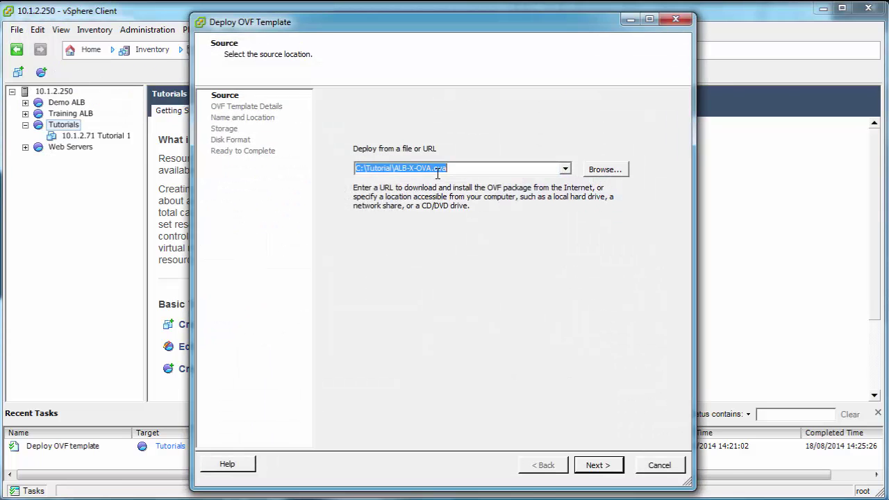
left_click(598, 466)
left_click(601, 467)
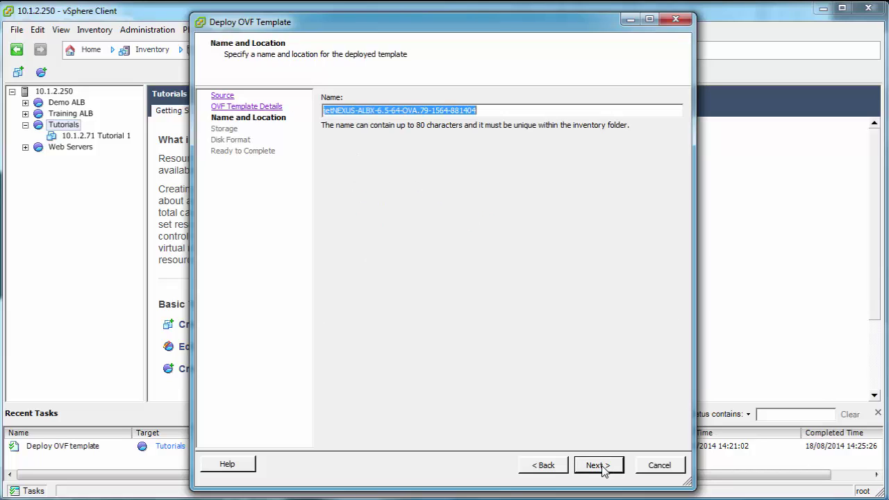
type("10.1.2.72 Tutorial")
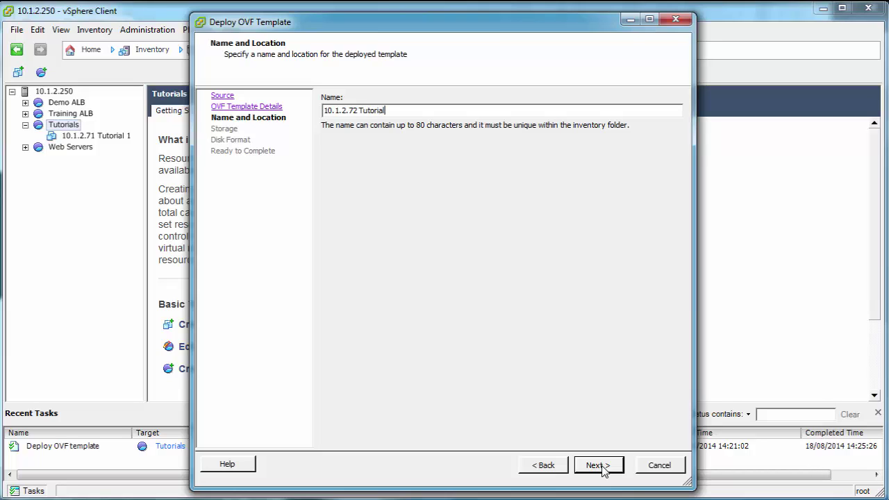
type("2")
Place it on datastore2-Non SSD with Thin Provision disks and finish the deployment
left_click(601, 465)
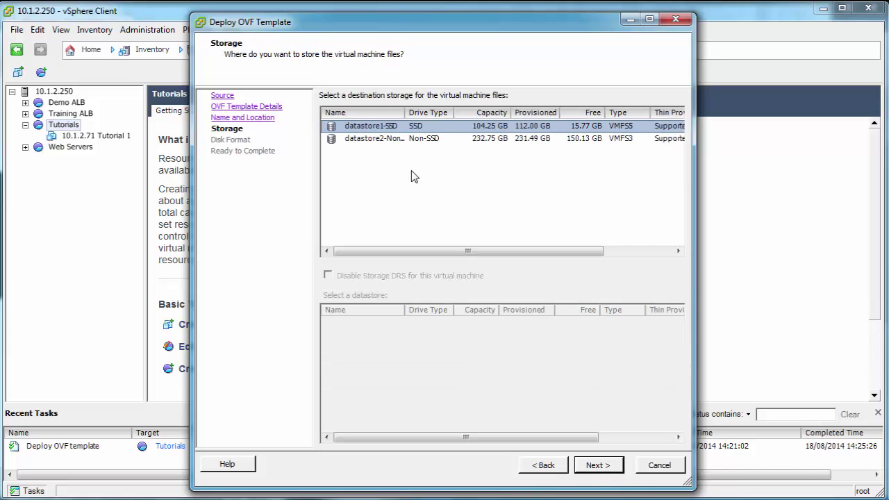
left_click(401, 139)
left_click(591, 465)
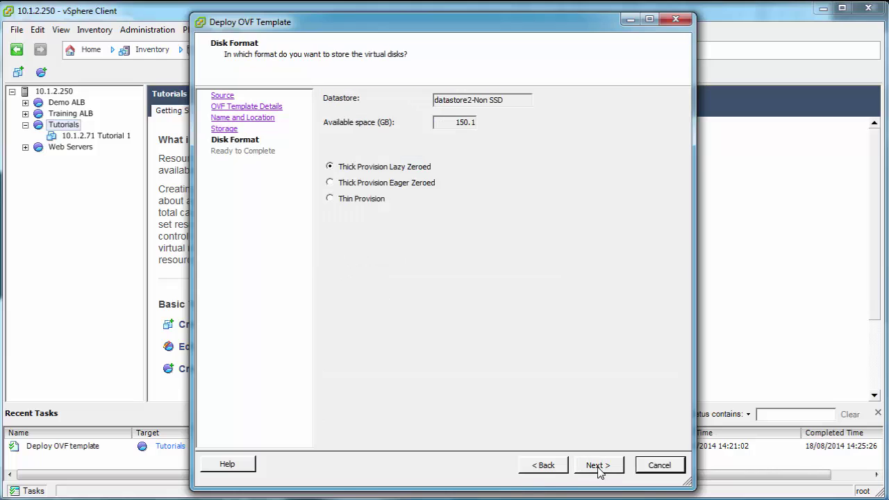
left_click(347, 199)
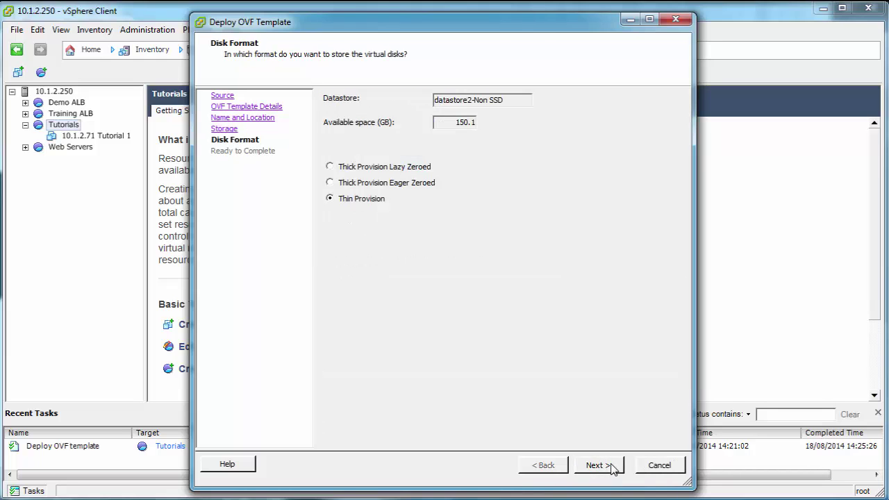
left_click(610, 469)
left_click(599, 467)
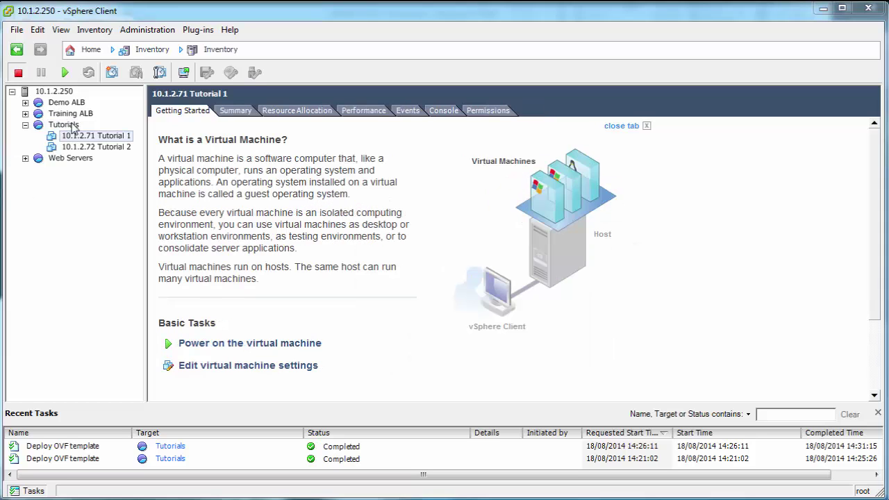
Open a console for 10.1.2.71 Tutorial 1, power it on, and enlarge the console window
right_click(104, 132)
left_click(87, 135)
right_click(90, 137)
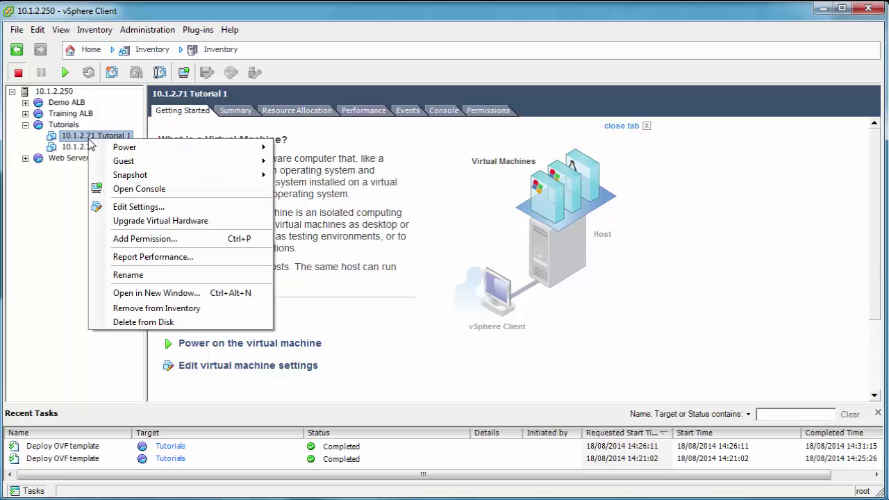
left_click(148, 193)
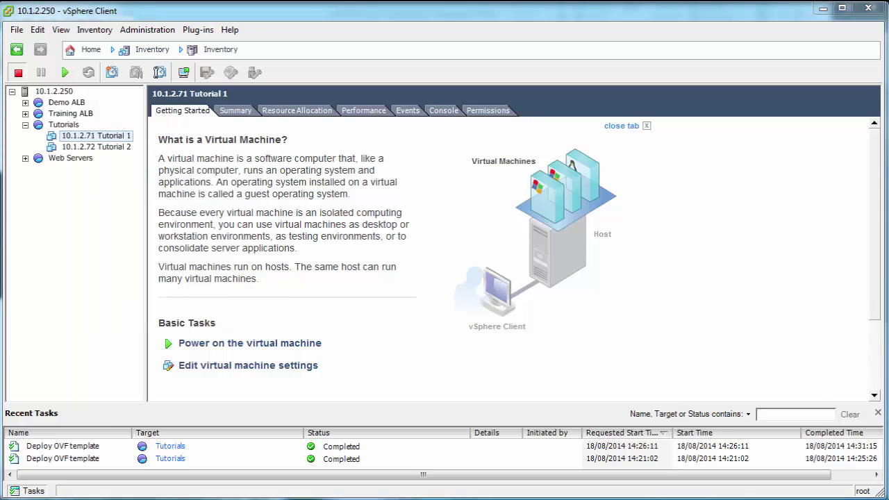
left_click_drag(14, 52, 212, 24)
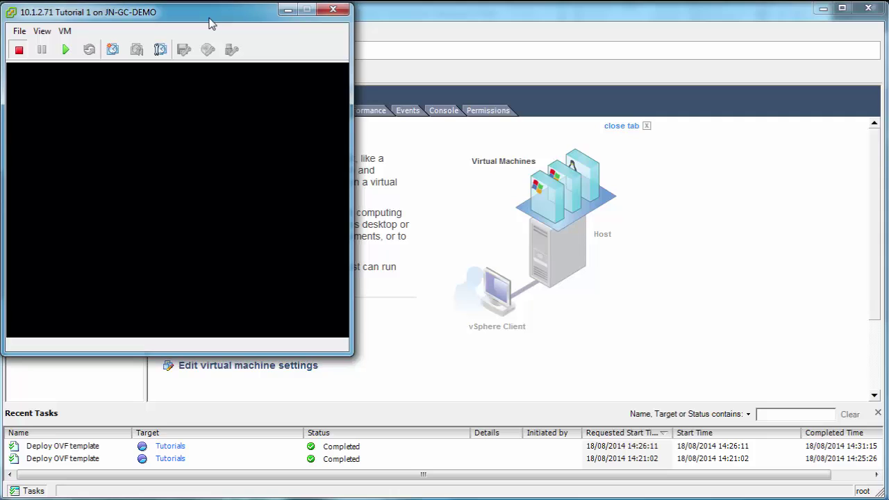
left_click(66, 50)
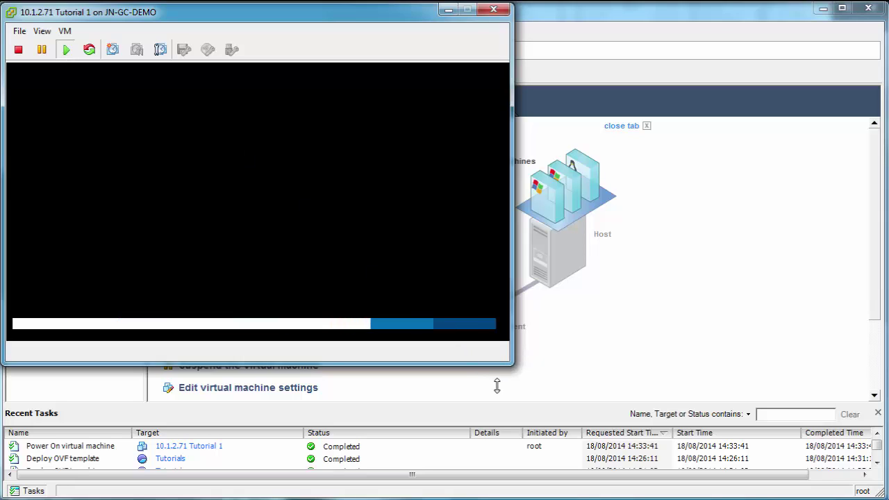
left_click_drag(495, 397, 493, 486)
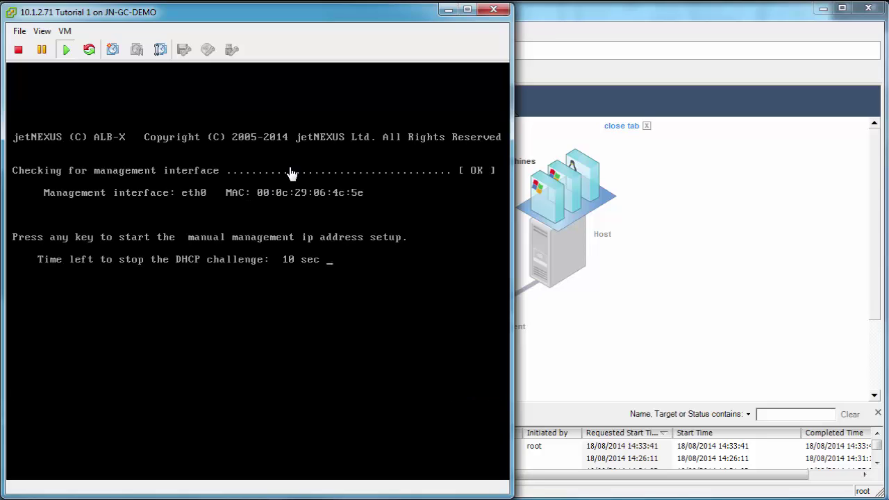
Interrupt DHCP and set IP 10.1.2.71, netmask 255.255.255.0, gateway 10.1.2.1, nameserver 192.168.3.200
left_click(334, 256)
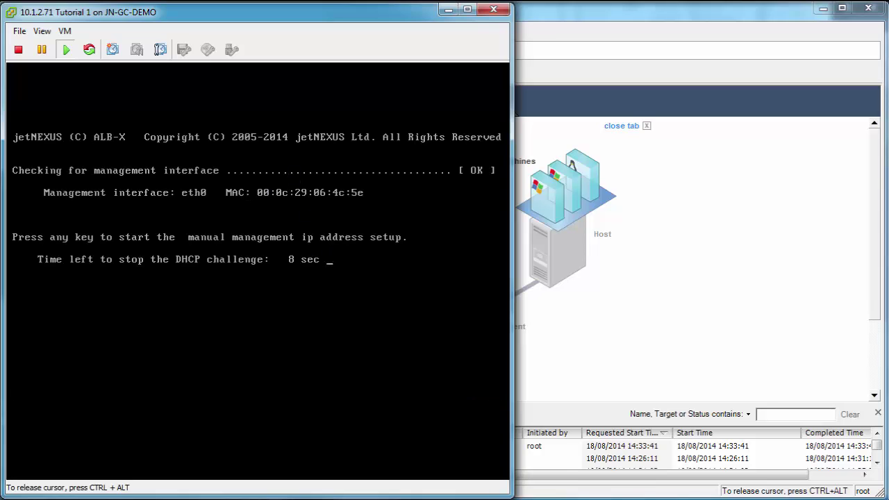
key("Return")
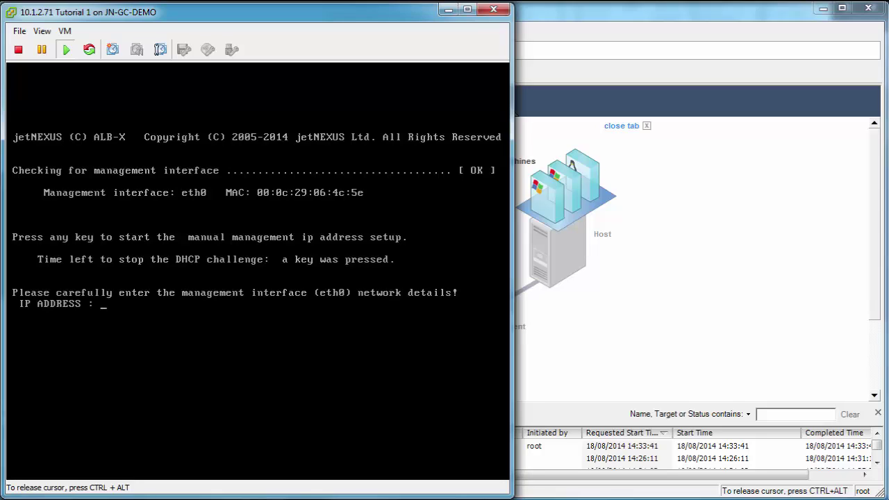
type("10")
type(".1.2.71 NETMASK    : ")
type("255.25")
type("5.255.")
type("0")
key("Return")
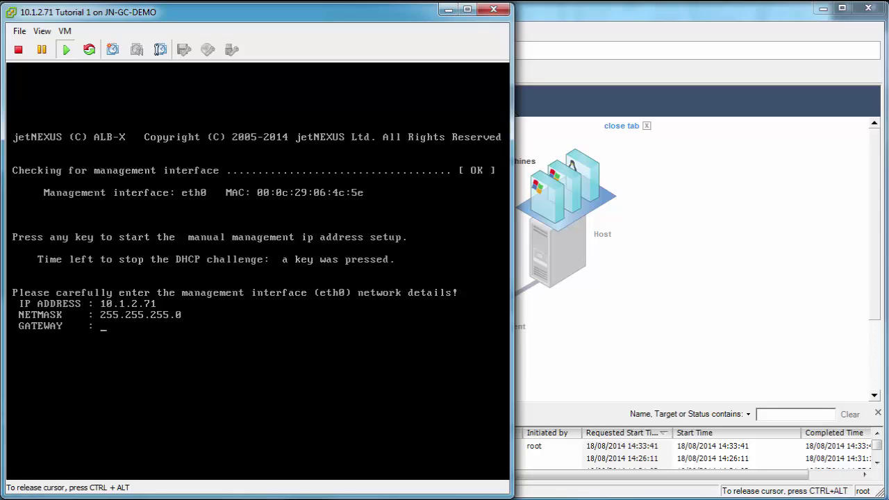
type("10.1.2.1")
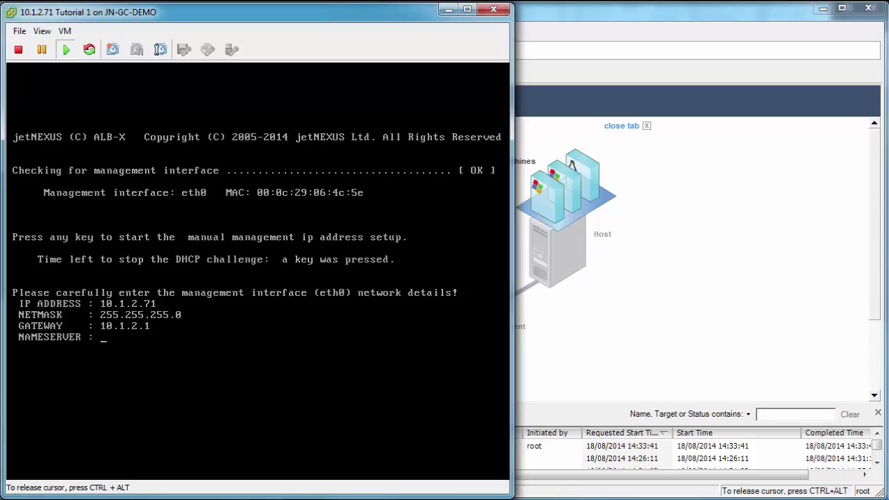
type("192.168.3.200")
key("Return")
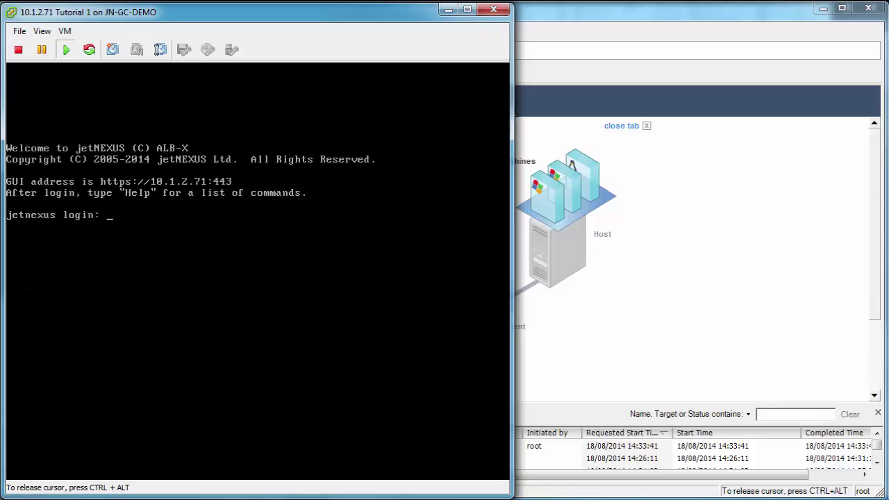
Log in to the Tutorial 1 configurator as admin and list available commands with help
type("admin")
key("Return")
key("Return")
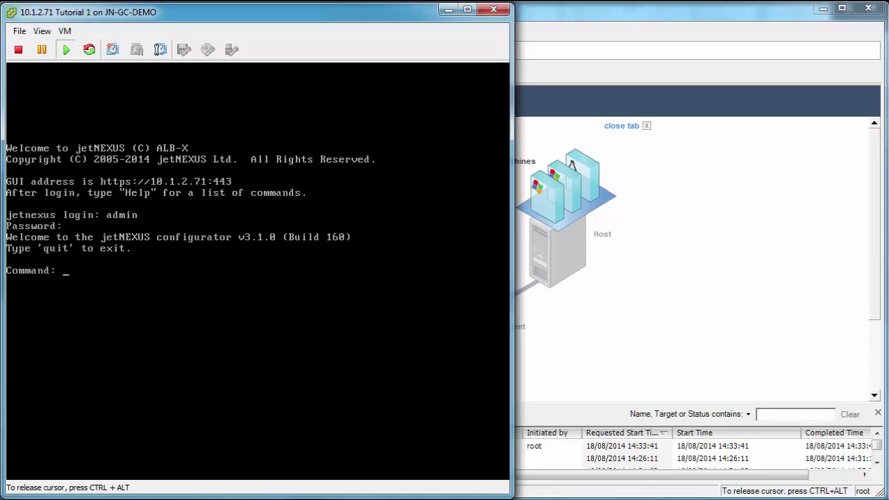
type("help")
key("Return")
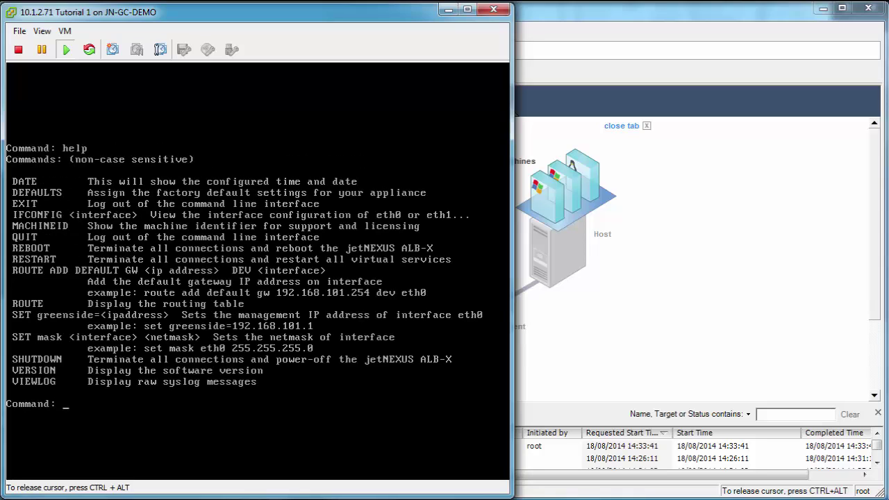
Run ifconfig to confirm eth0 at 10.1.2.71, then display the machine ID with machineid
type("ifconfig")
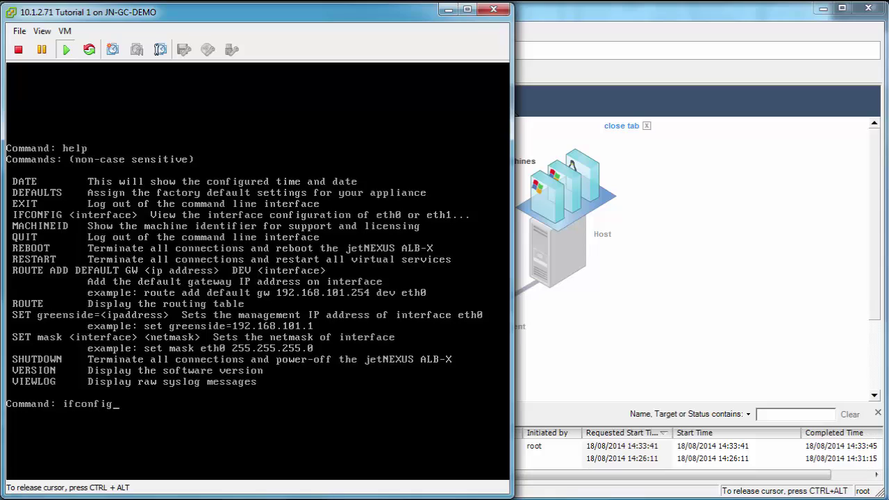
key("Return")
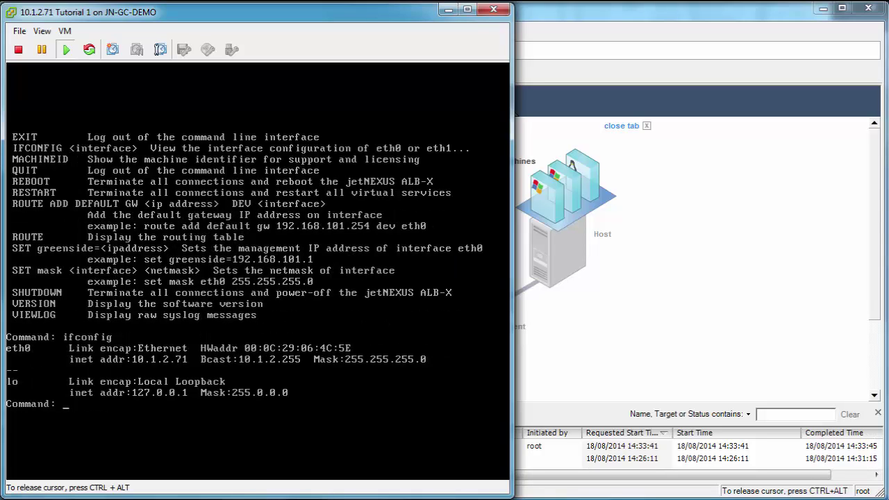
type("machineid")
key("Return")
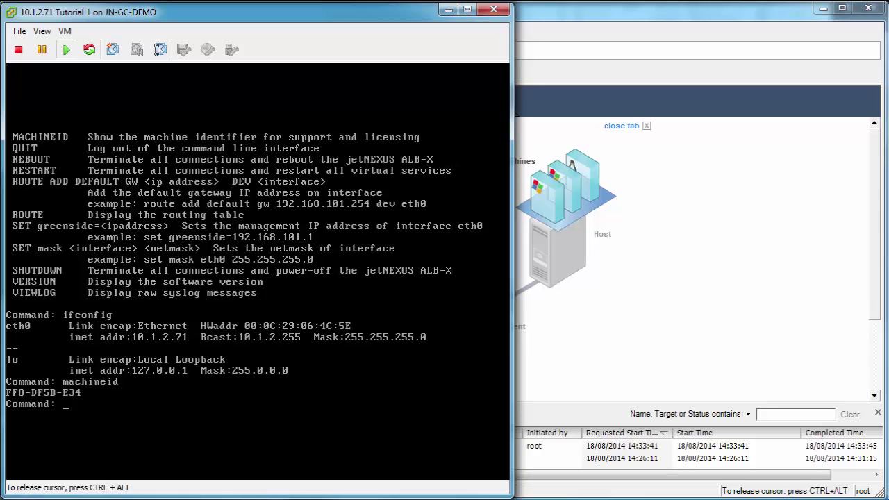
Release the Tutorial 1 console, open a taller console for 10.1.2.72 Tutorial 2, and power it on
key("ctrl+alt")
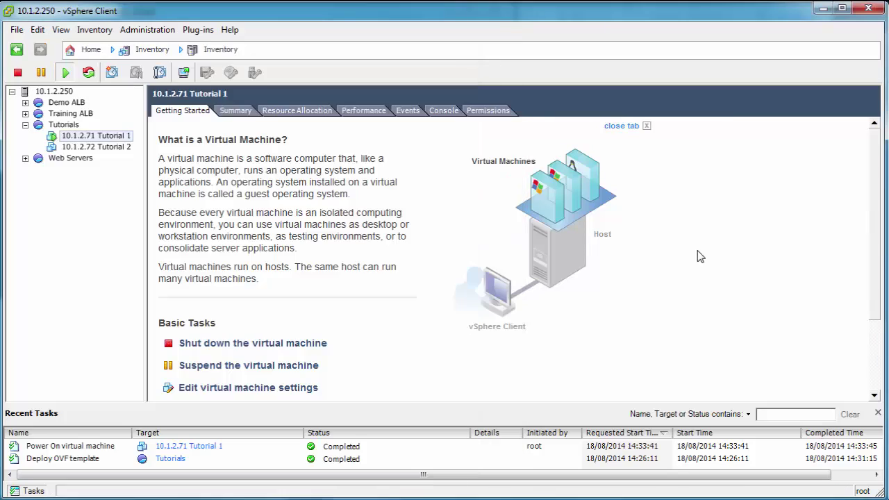
left_click(695, 264)
left_click(105, 148)
right_click(111, 147)
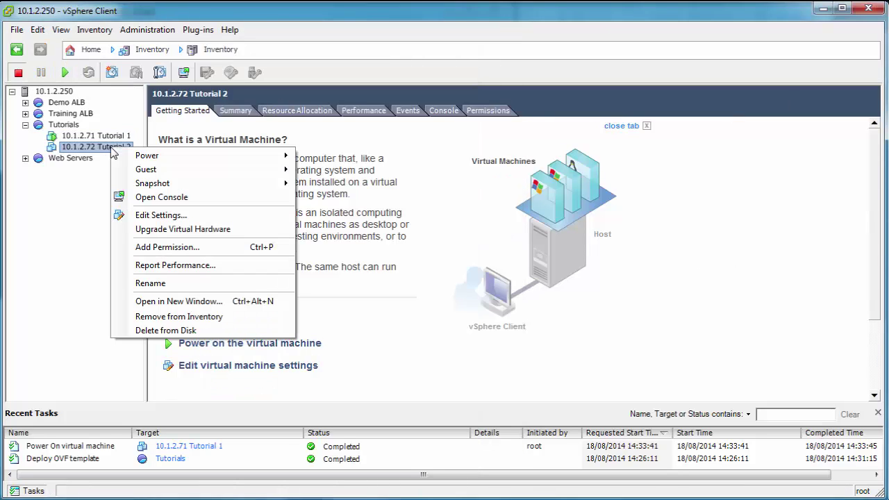
left_click(206, 200)
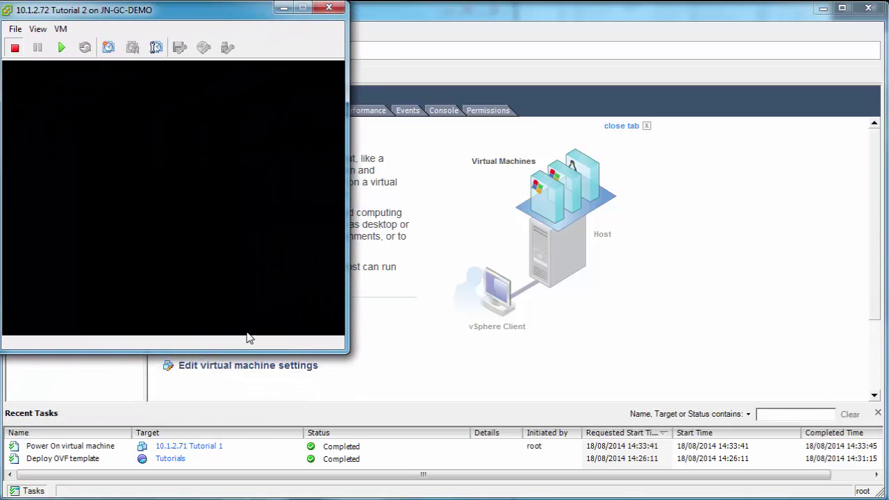
left_click_drag(236, 425, 235, 492)
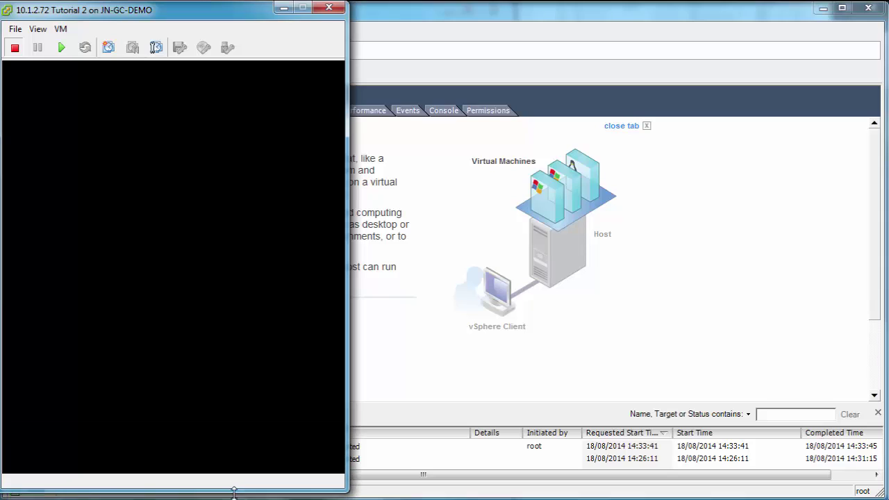
left_click(61, 47)
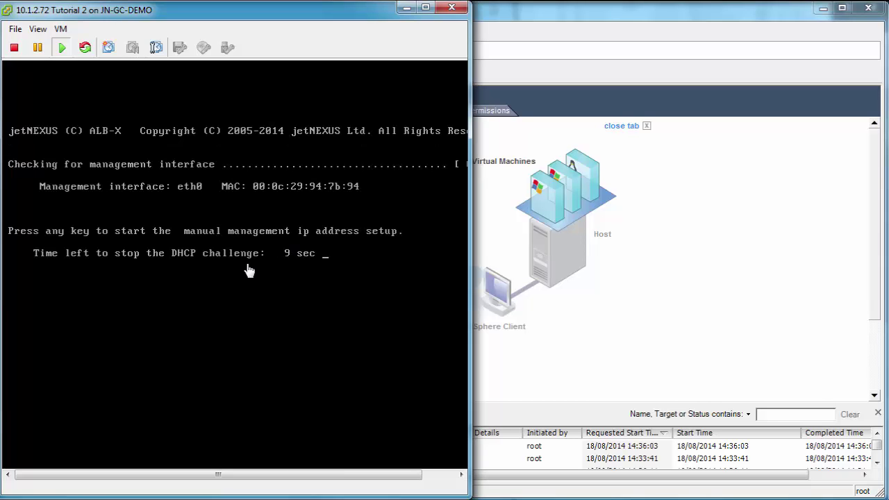
Log in to Tutorial 2 as admin, check ifconfig, and run 'set greenside=10.1.2.72'
left_click(250, 270)
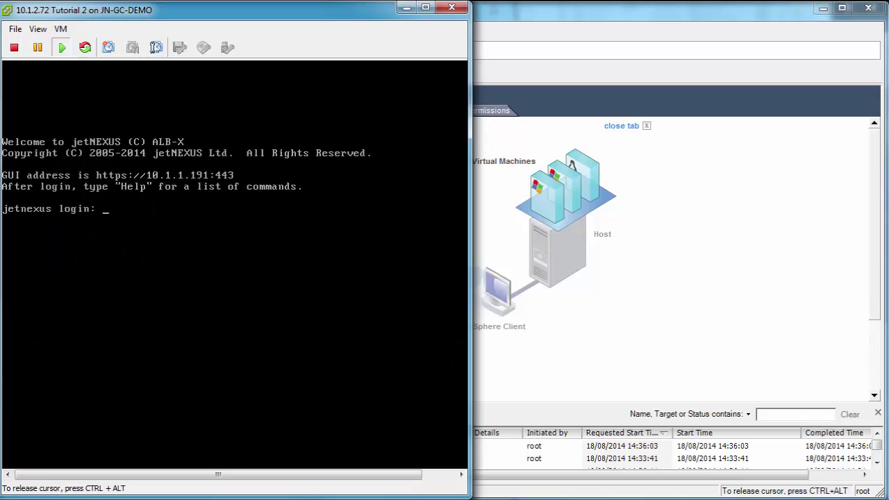
type("admin")
key("Tab")
key("Return")
key("Return")
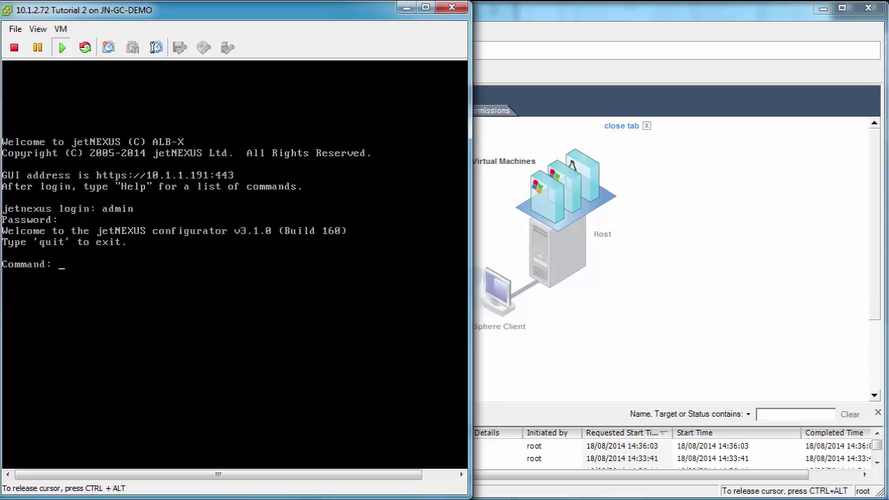
type("ifconfig")
key("Return")
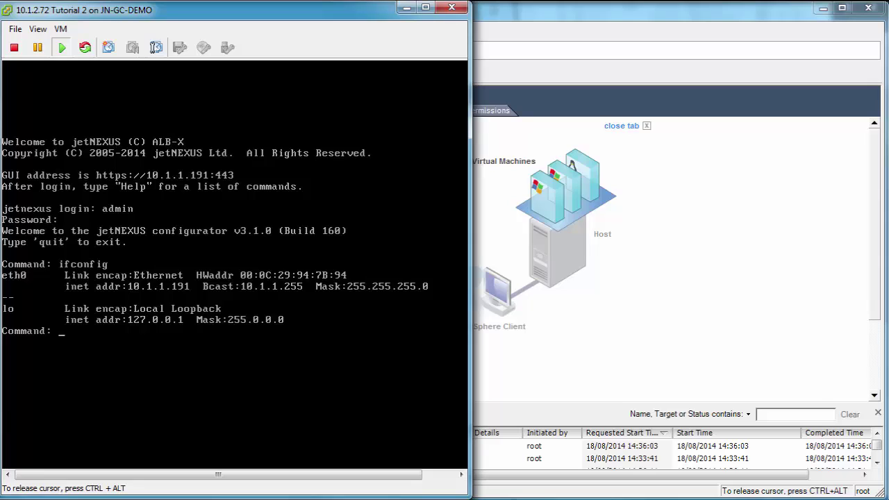
type("set greenside=10.1.2.72")
key("Return")
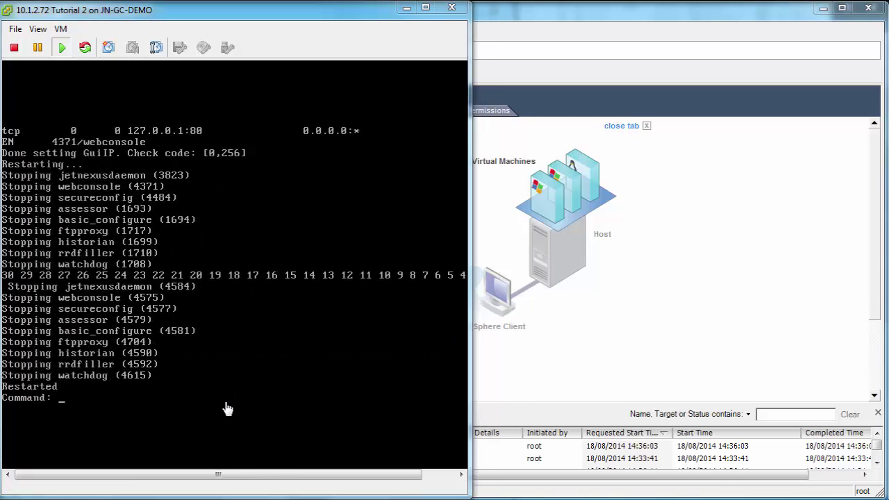
Check the network interfaces with ifconfig and view the current routing table with route
type("if")
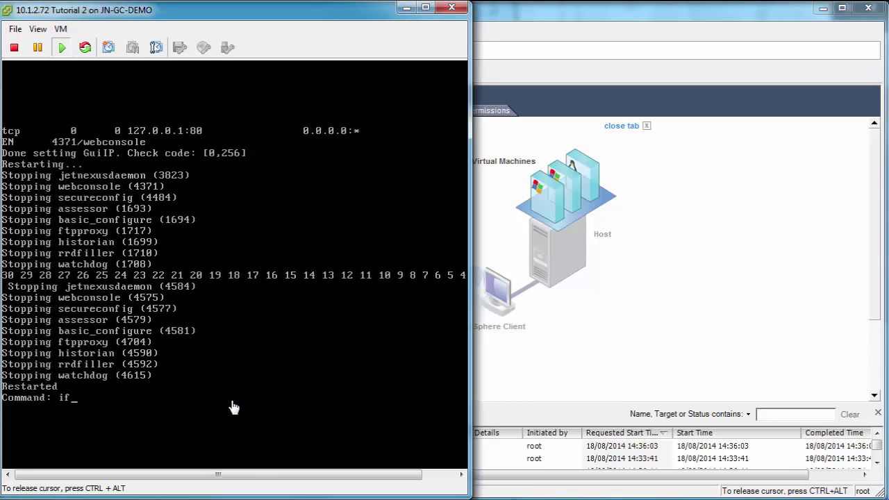
type("config")
key("BackSpace")
key("BackSpace")
key("BackSpace")
type("g")
key("BackSpace")
type("fig")
key("Return")
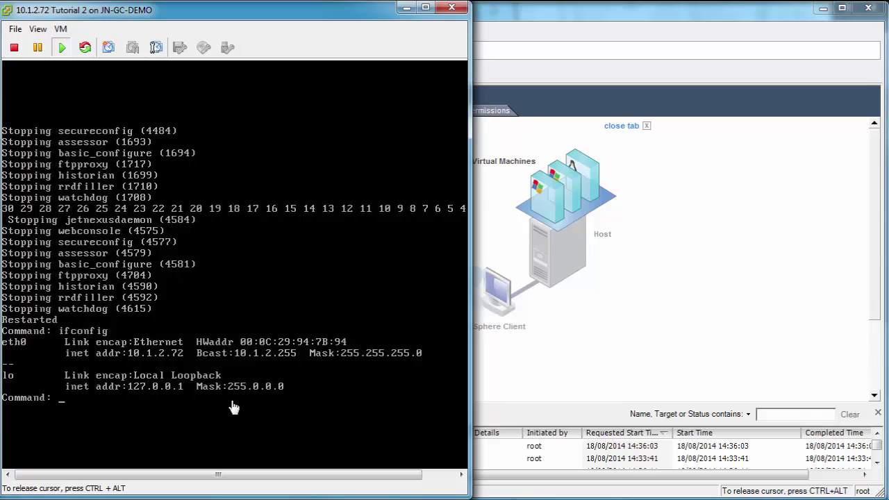
type("route")
key("Return")
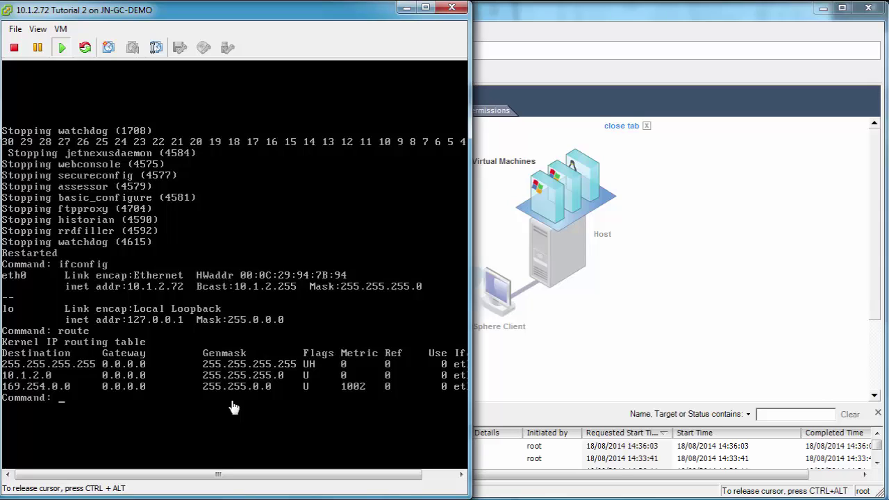
Add default gateway 10.1.2.1 with 'route add default gw 10.1.2.1' and verify with route
type("route add default gw 10.1.2.1")
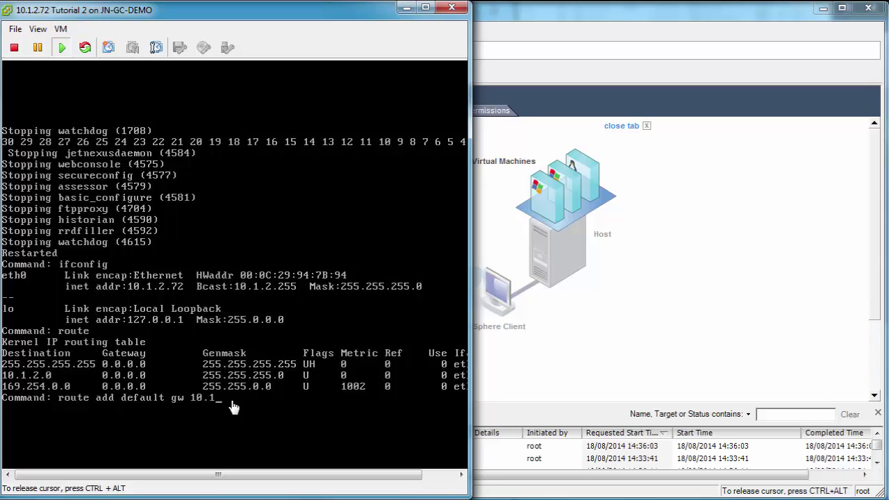
key("Return")
type("route")
key("Return")
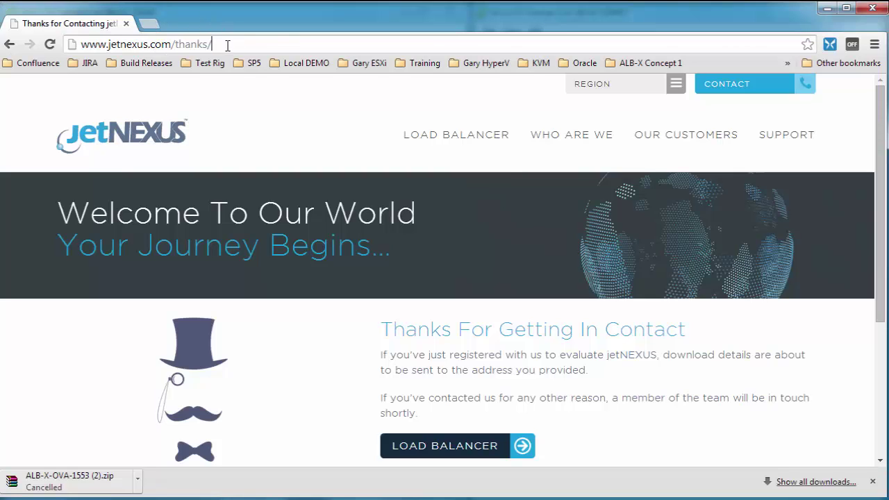
left_click_drag(214, 44, 32, 50)
type("https://1")
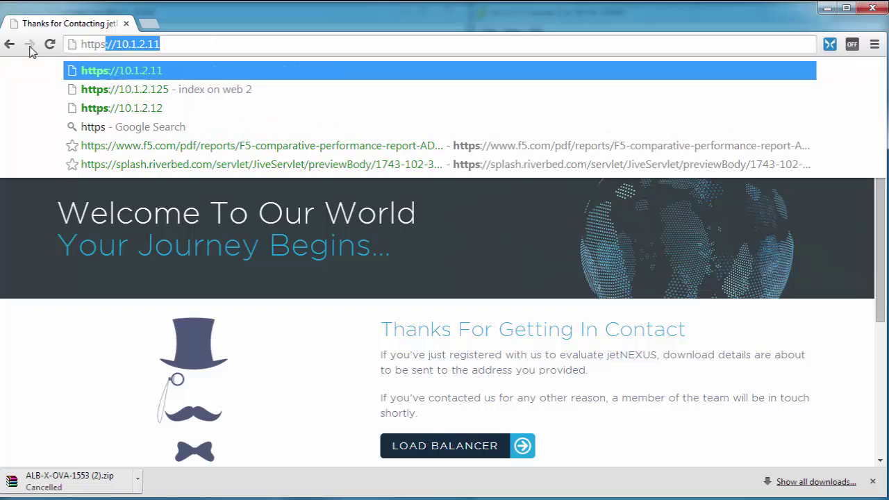
type("0.1.")
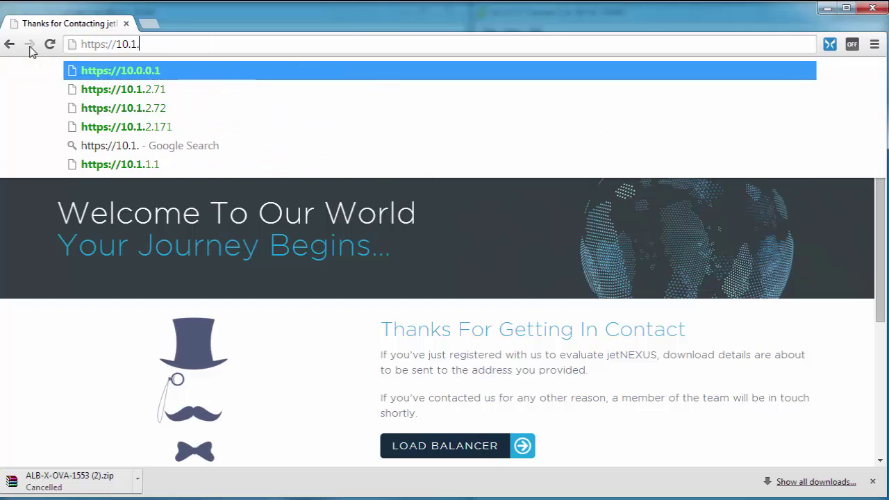
type("2.71")
key("Return")
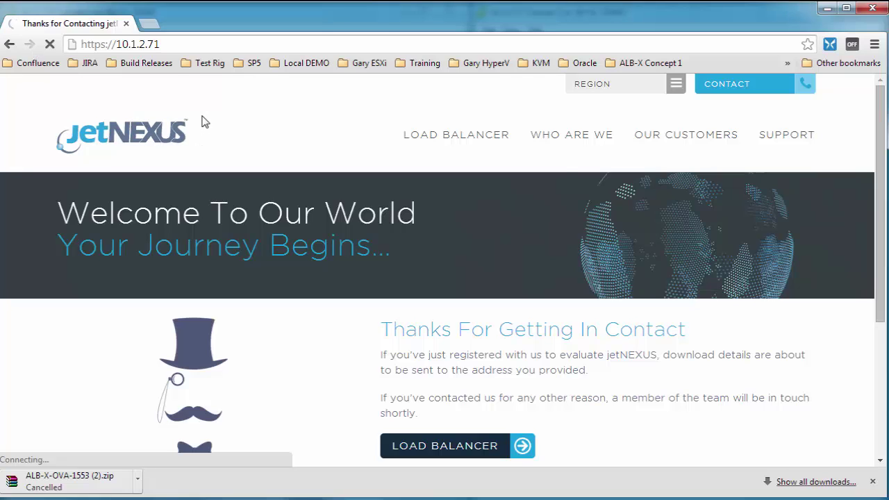
type("admin")
key("Tab")
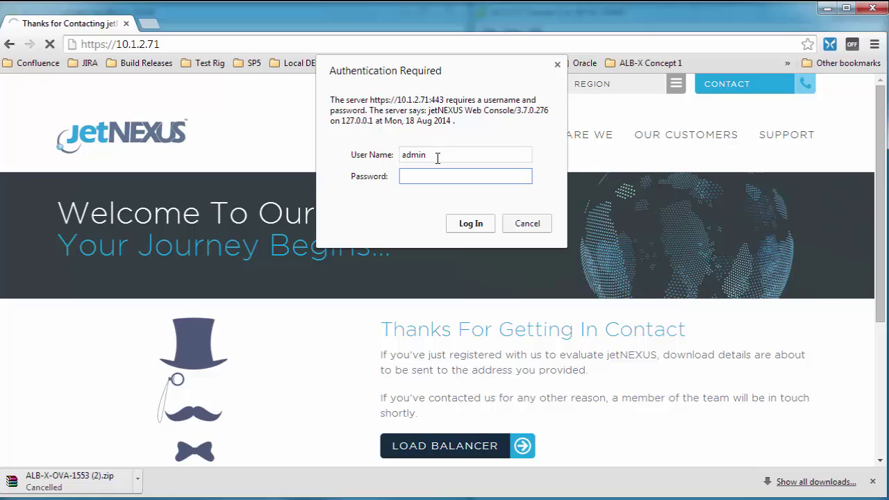
type("jetnexus")
key("Return")
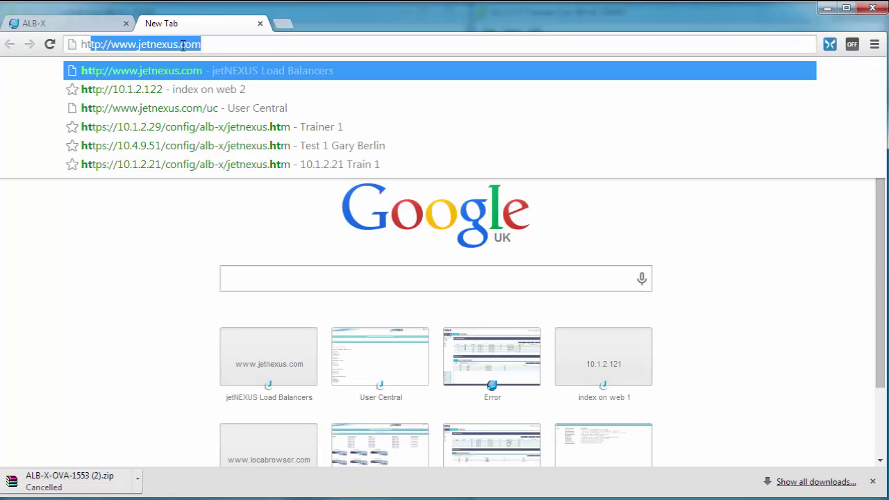
type("10.")
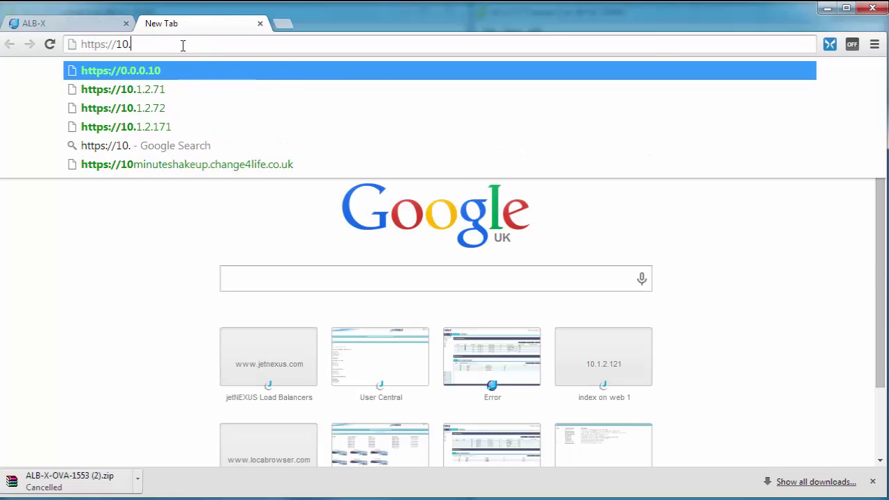
type("1.2.72")
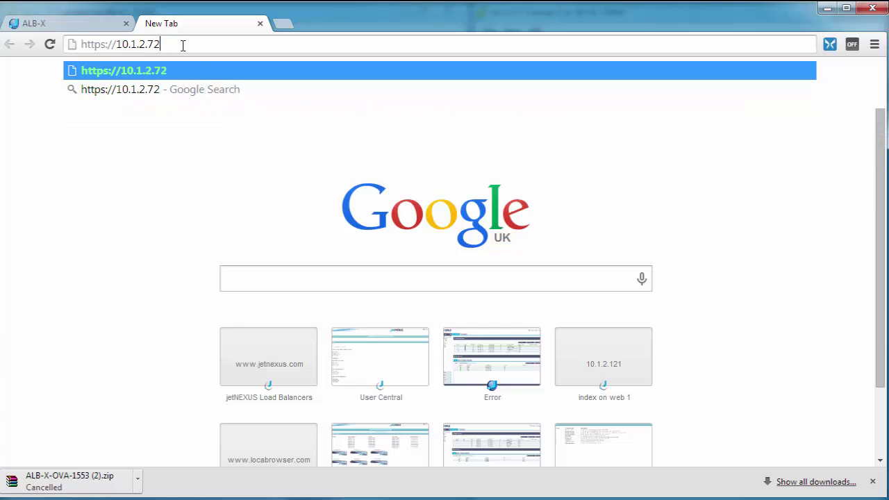
key("Return")
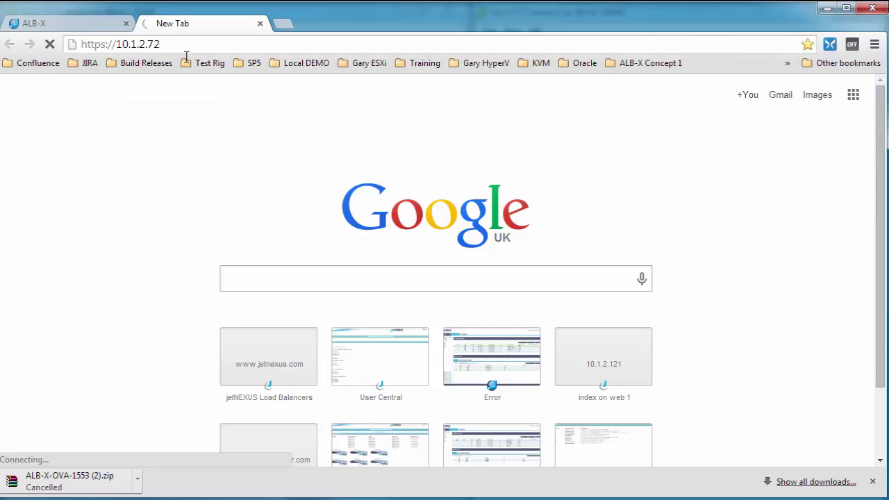
left_click(873, 482)
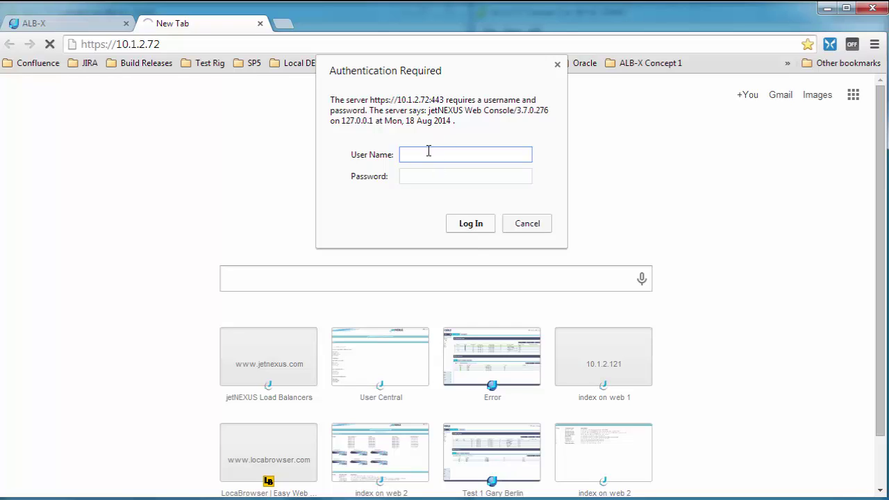
type("admin")
key("Tab")
type("********")
key("Return")
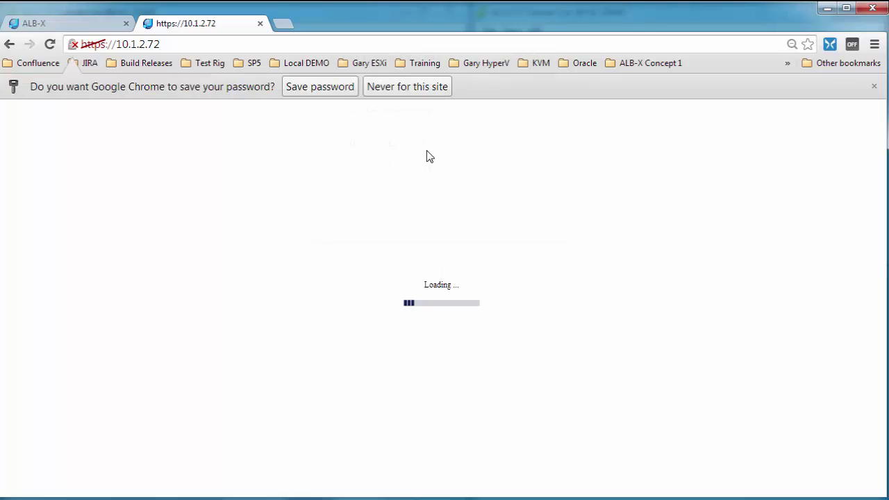
left_click(329, 88)
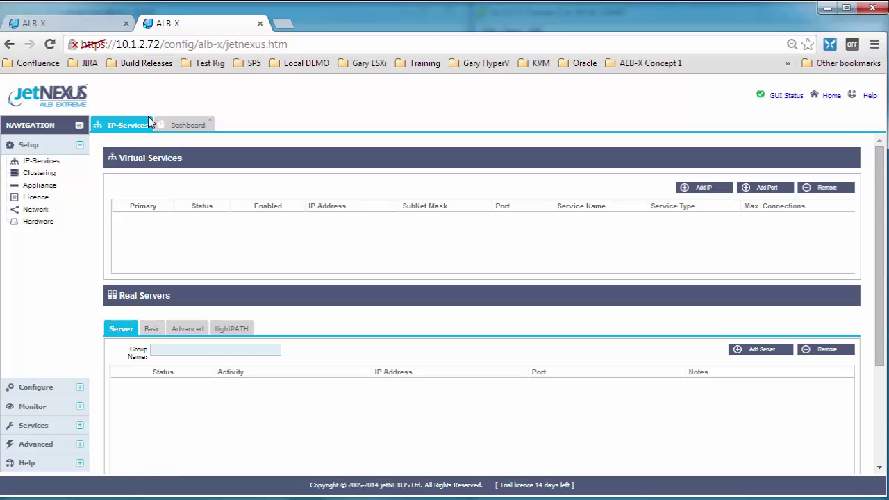
Rename the first appliance (10.1.2.71) from ALB-X to 'Tutorial 1'
left_click(40, 24)
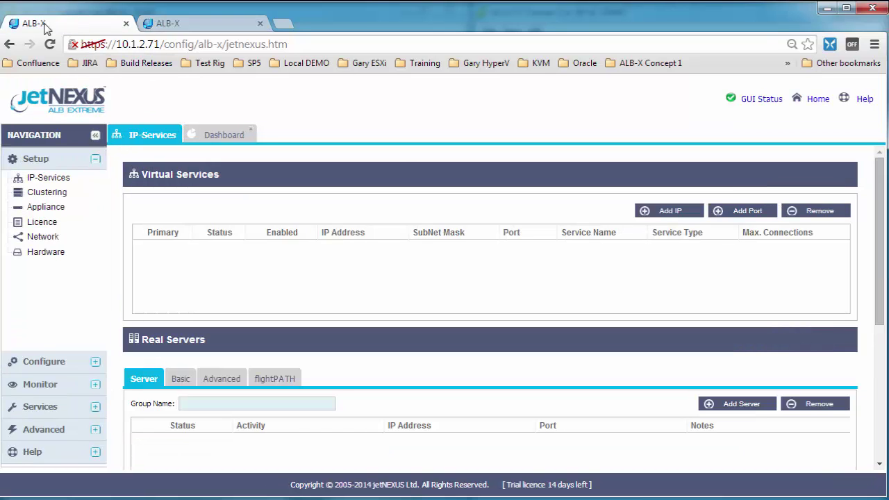
left_click(46, 209)
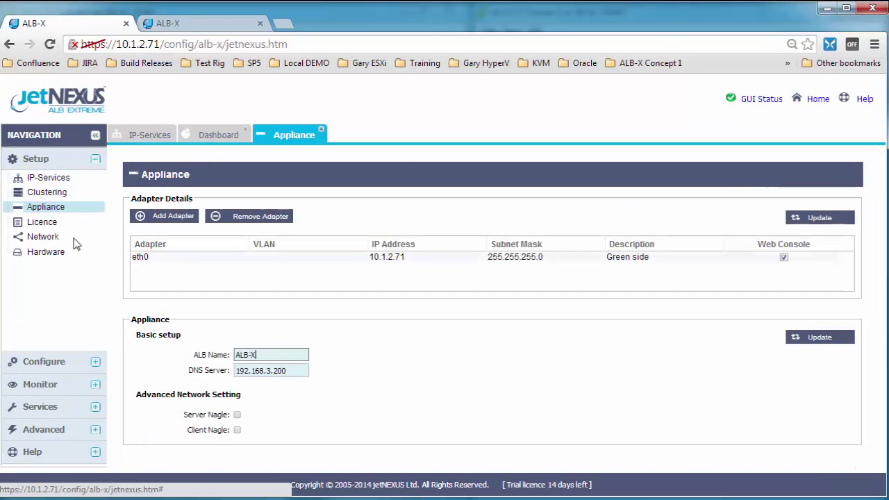
left_click_drag(262, 355, 219, 353)
type("Tutorial 1")
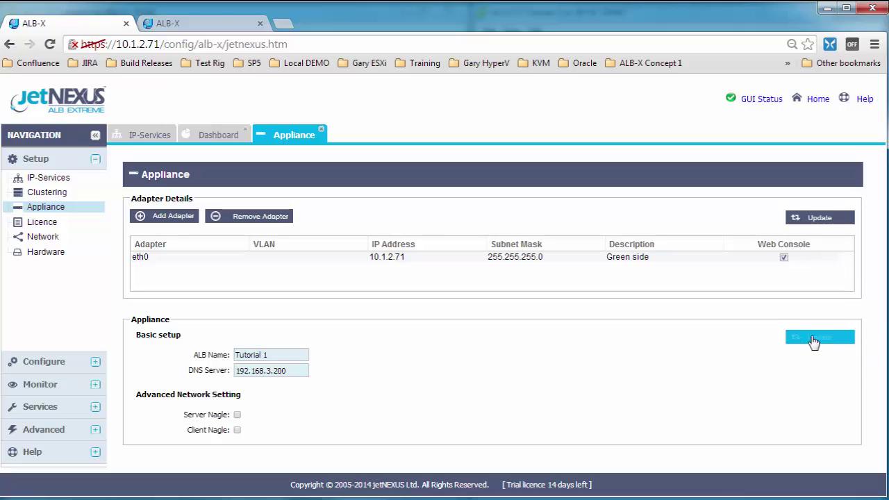
left_click(199, 24)
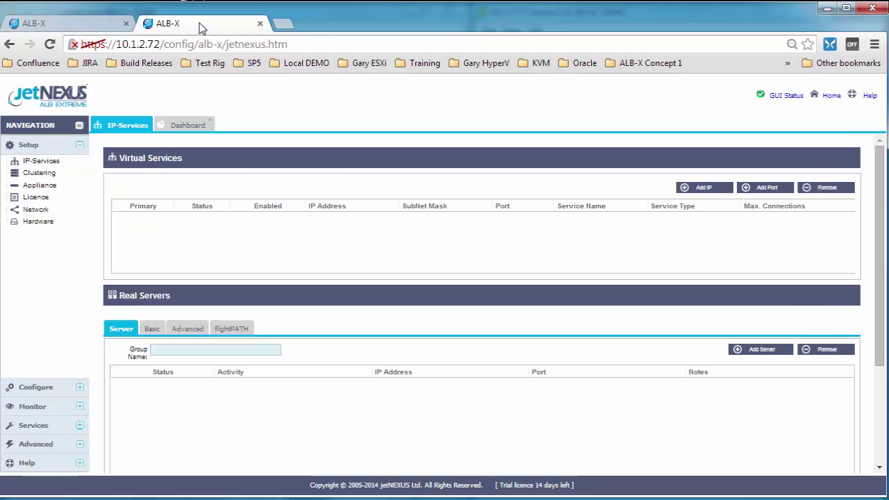
left_click(84, 29)
left_click(321, 130)
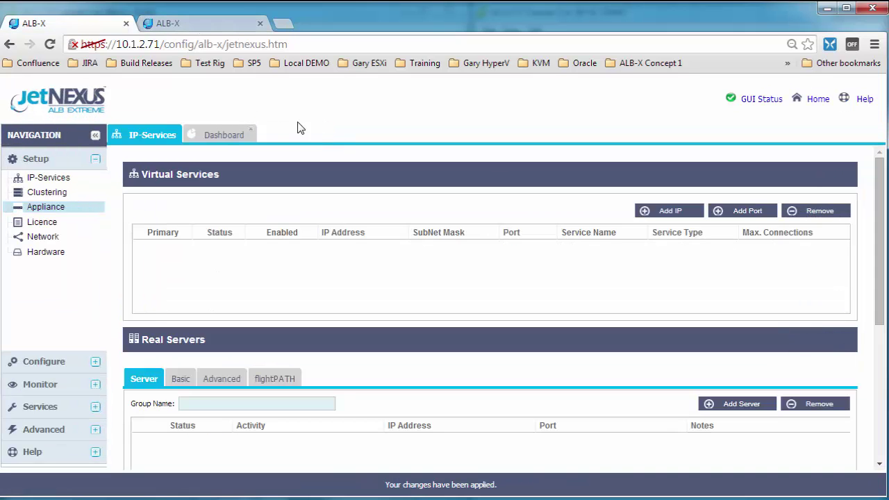
Rename the second appliance (10.1.2.72) from ALB-X to 'Tutorial 2'
left_click(194, 25)
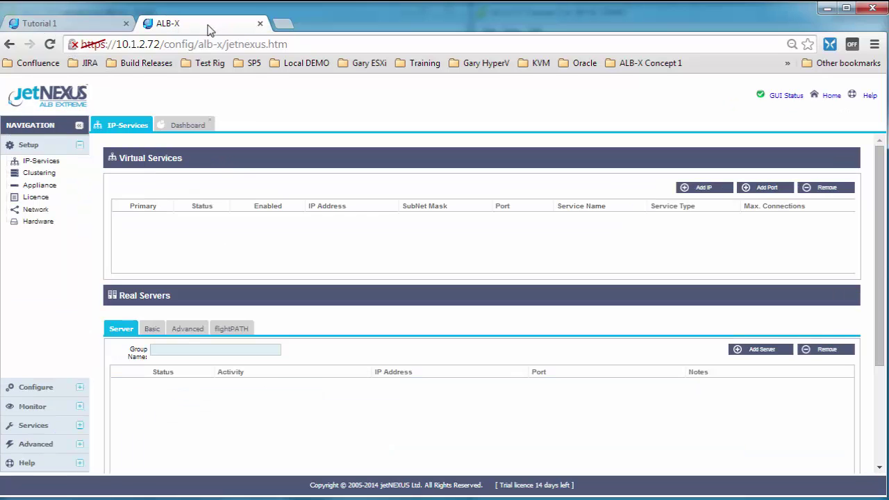
left_click(40, 185)
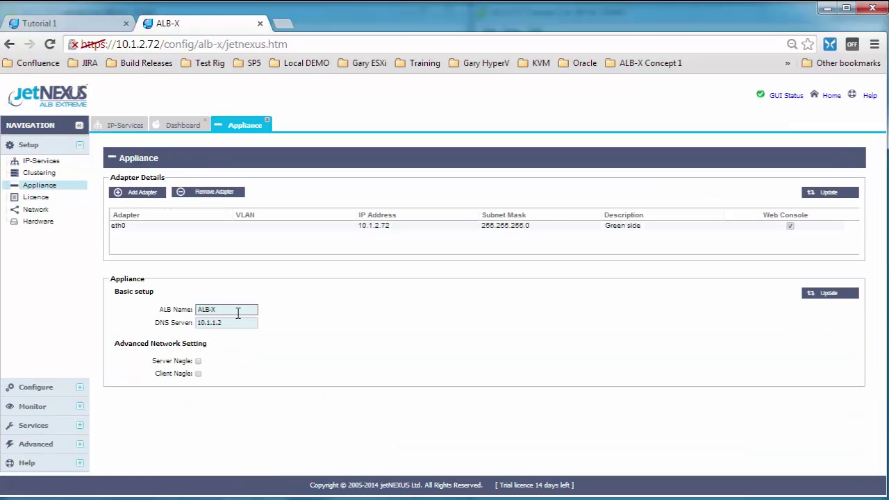
left_click_drag(240, 309, 139, 313)
type("Tutorial 2")
left_click(831, 295)
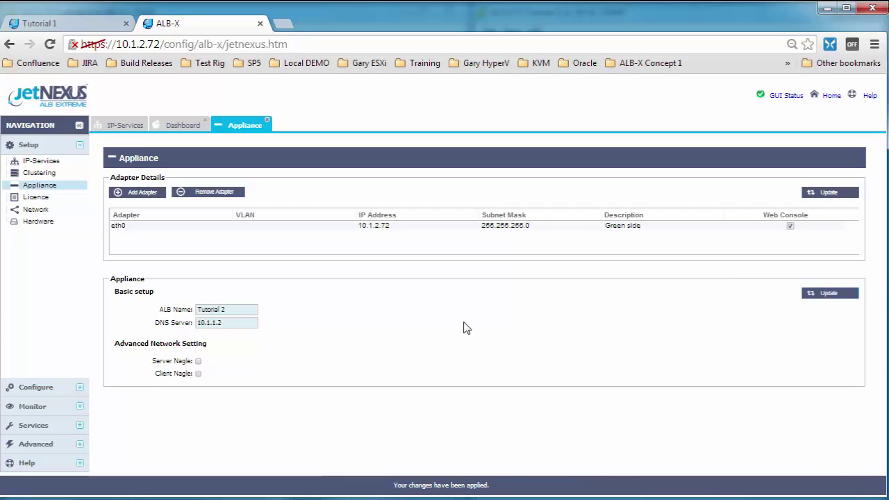
key("ctrl+plus")
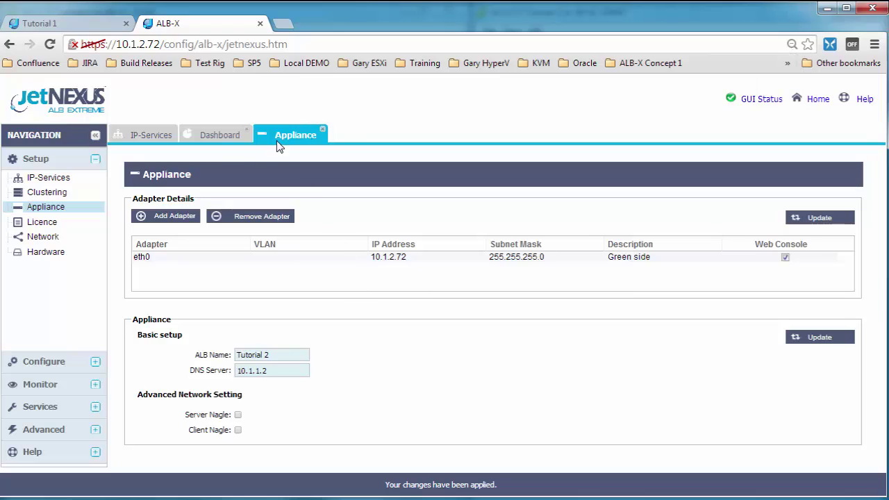
left_click(323, 130)
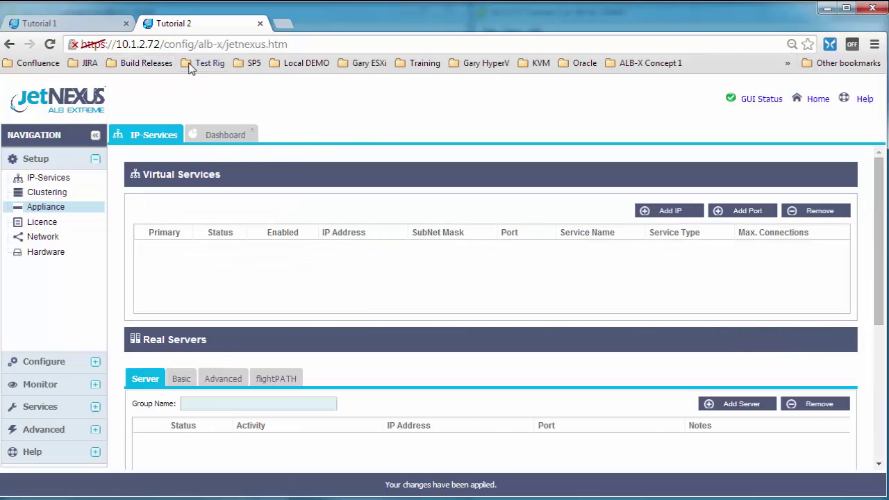
left_click(66, 26)
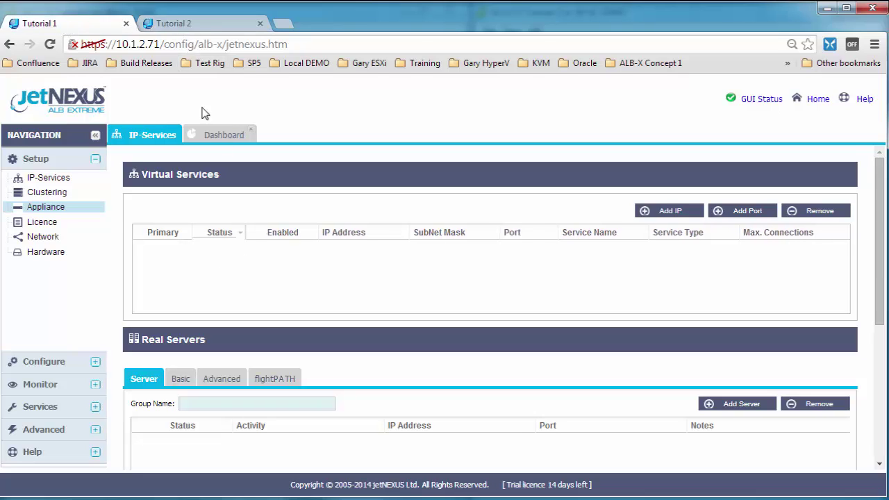
left_click(213, 25)
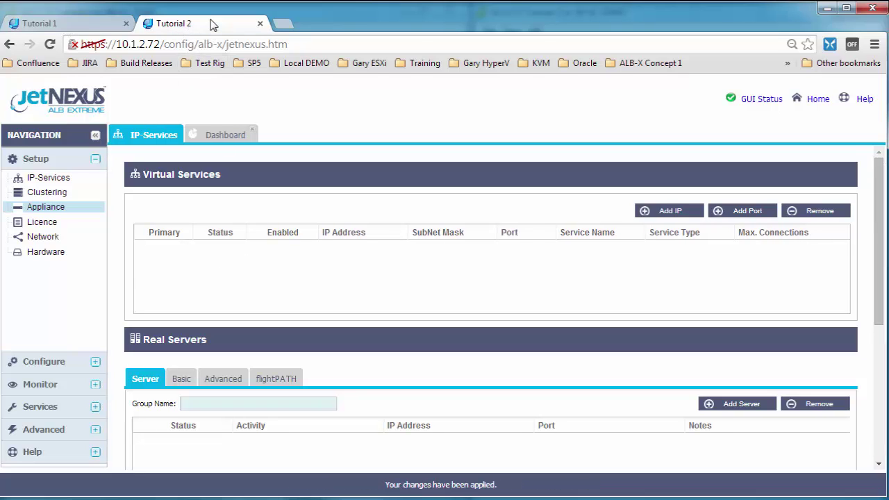
left_click(70, 23)
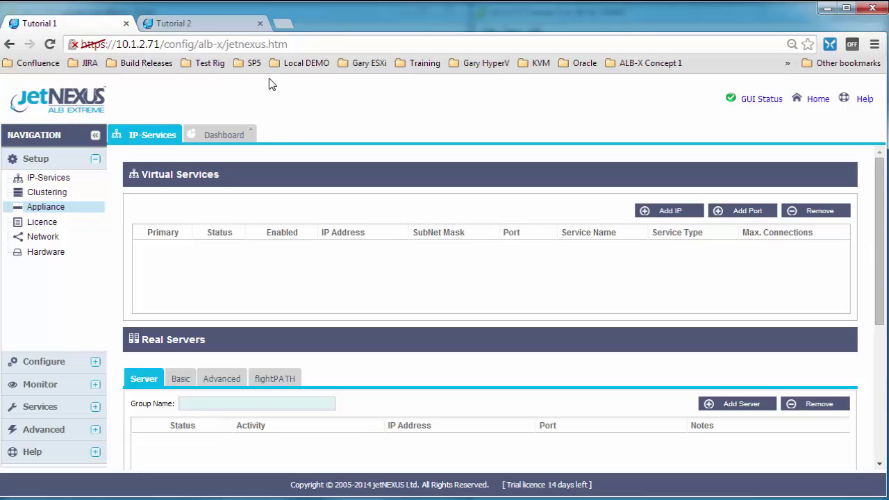
Review Tutorial 1's trial licence: 14-day period and its virtual service IP limit
left_click(48, 223)
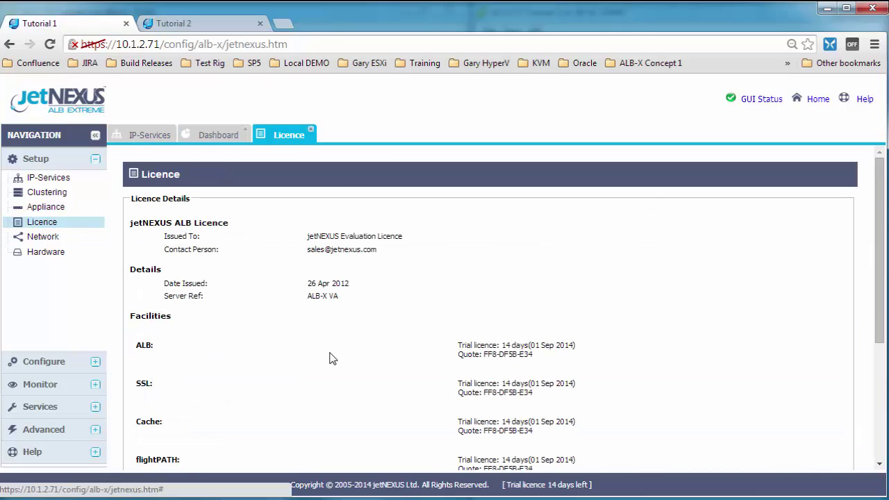
scroll(330, 358, "down", 1)
scroll(332, 355, "down", 2)
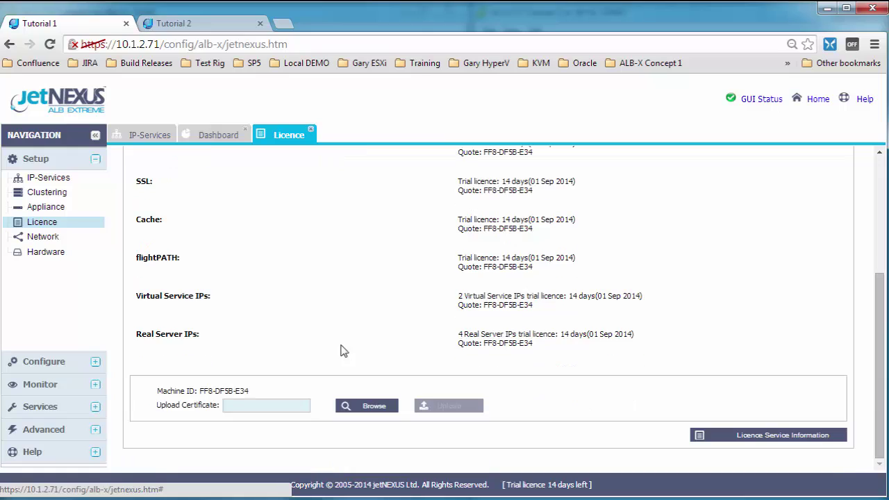
double_click(504, 219)
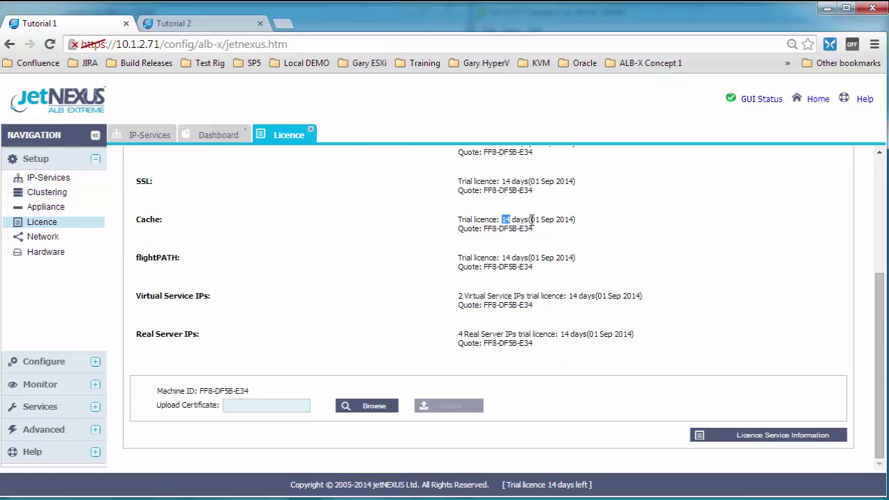
mouse_move(462, 293)
left_mouse_down()
mouse_move(452, 298)
mouse_move(461, 301)
left_mouse_up()
left_click(461, 308)
Upload the Tutorial_1 licence file to the first appliance
left_click(375, 407)
left_click(329, 112)
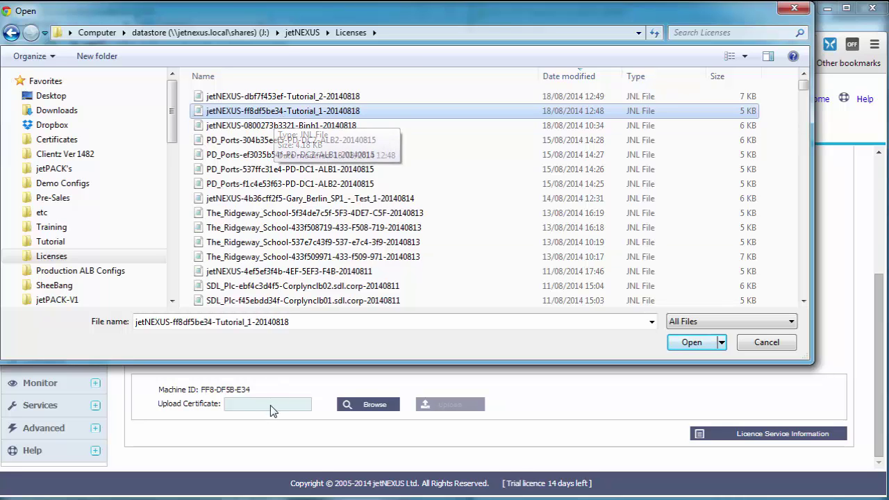
left_click(692, 348)
left_click(450, 410)
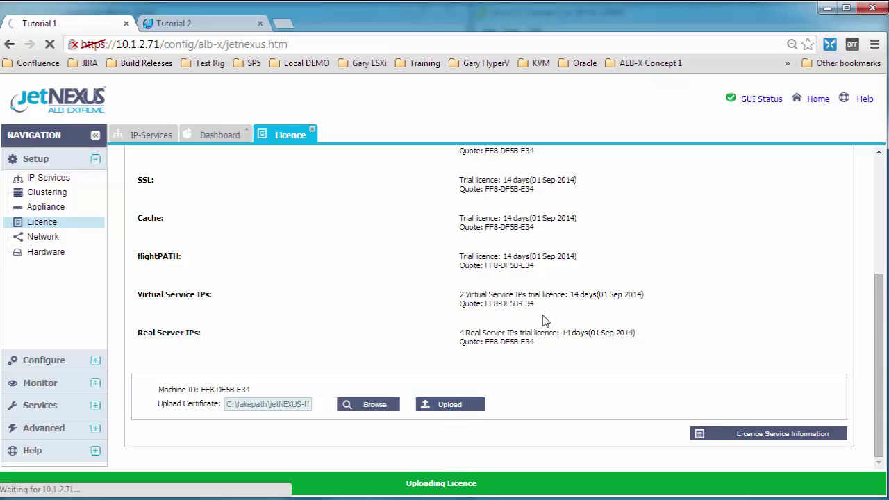
left_click(214, 21)
Choose the Tutorial_2 .jnl licence file and upload it to the second appliance
scroll(340, 369, "down", 2)
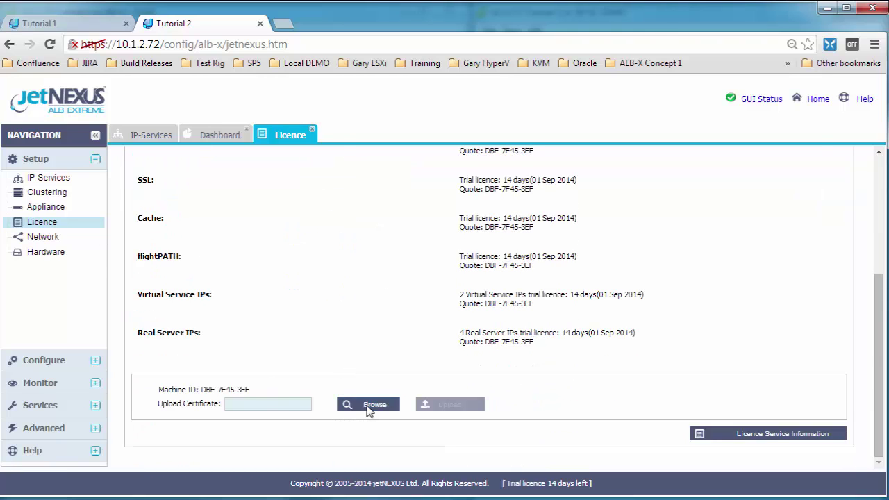
left_click(369, 405)
left_click(268, 97)
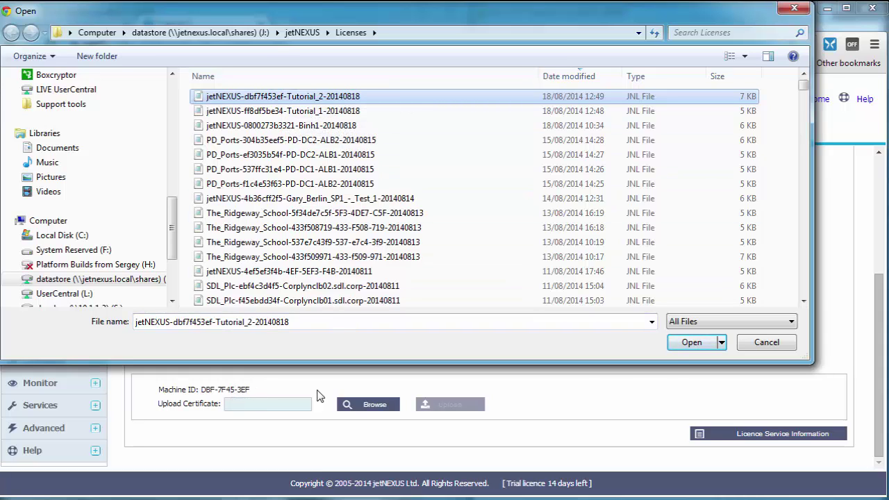
left_click(695, 343)
left_click(475, 405)
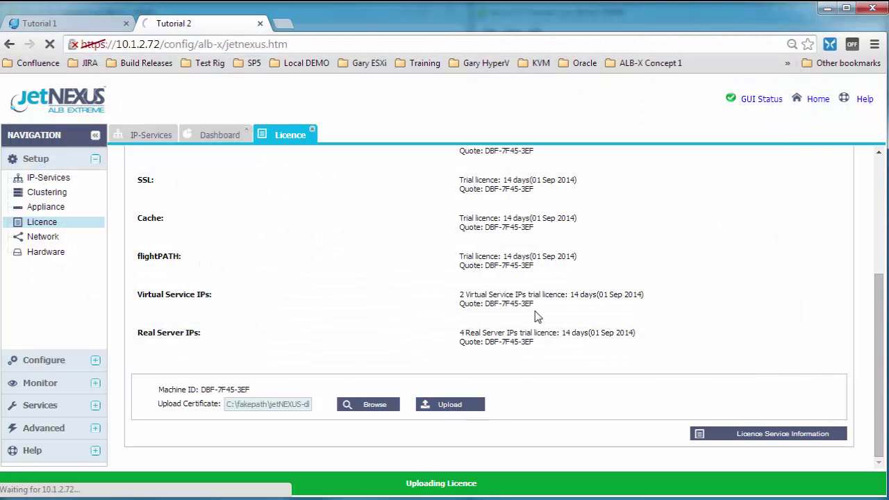
On Tutorial 1's licence page, confirm the 32 virtual service IP allowance
left_click(80, 25)
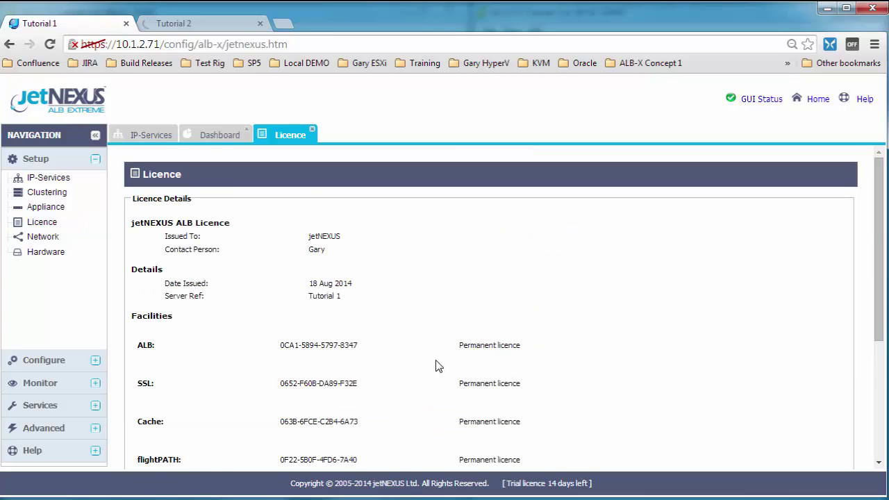
scroll(437, 366, "down", 3)
left_click_drag(471, 329, 461, 333)
left_click_drag(480, 295, 461, 294)
left_click(485, 250)
left_click(141, 141)
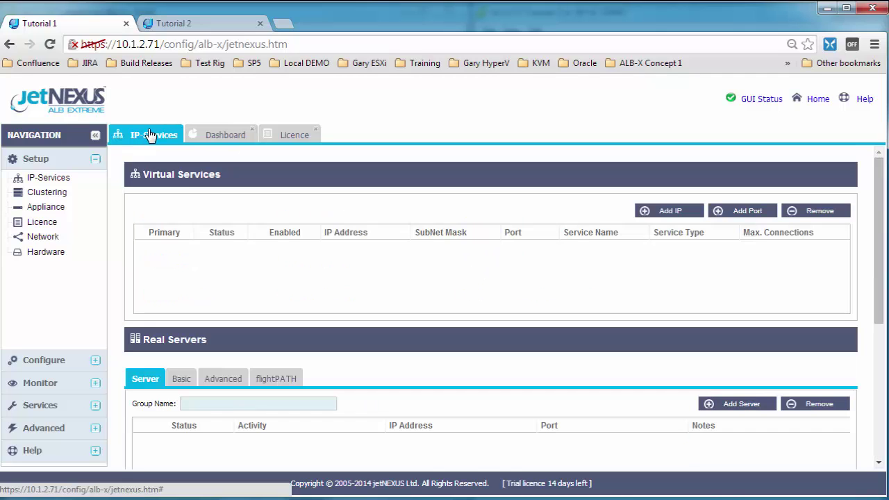
left_click_drag(226, 182, 141, 177)
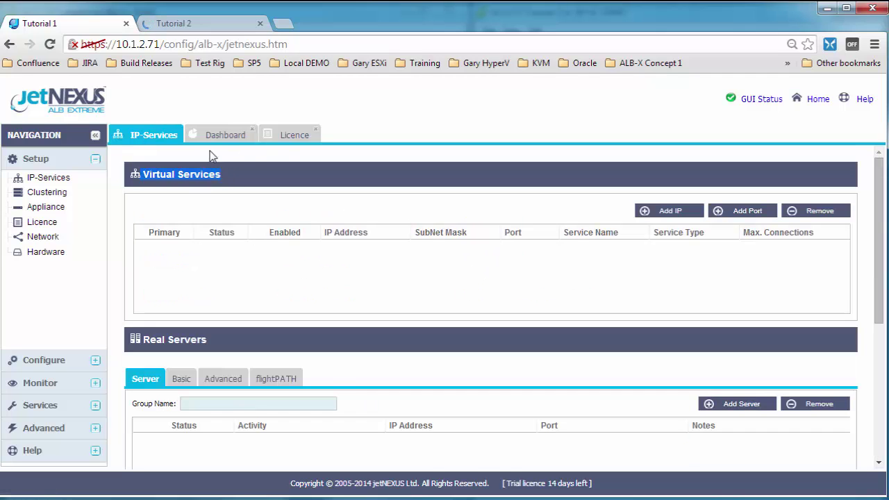
left_click(283, 140)
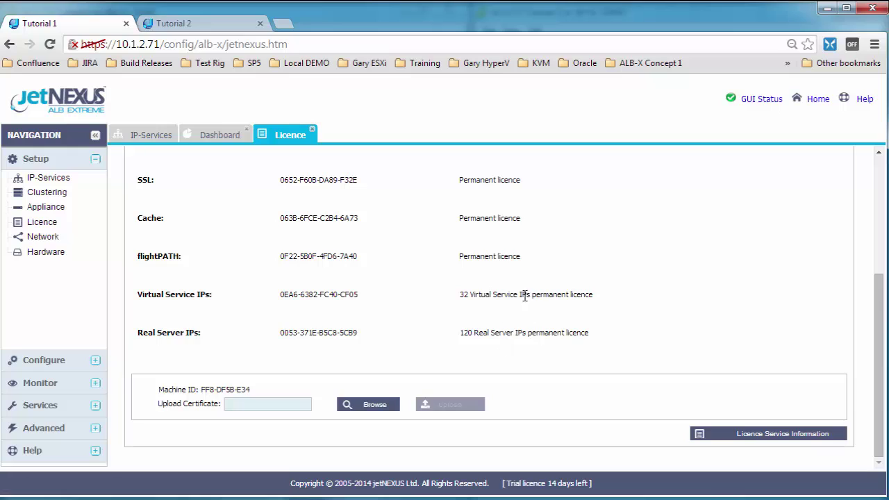
left_click_drag(524, 296, 462, 295)
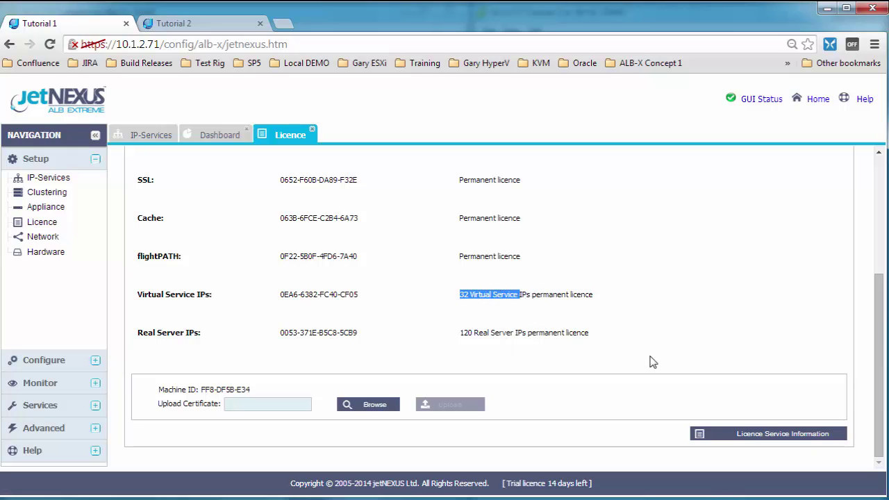
Confirm the 120 real server IP allowance, then check Tutorial 2's licence page
left_click(151, 135)
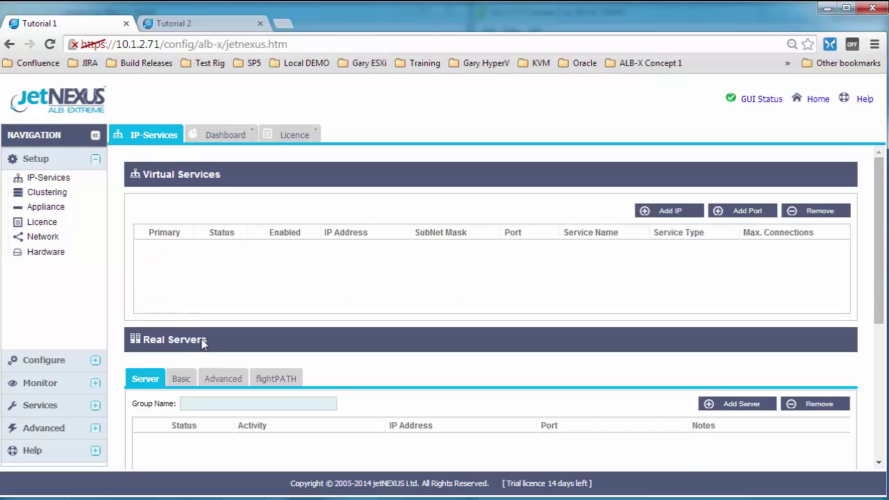
left_click_drag(204, 339, 160, 336)
left_click(290, 135)
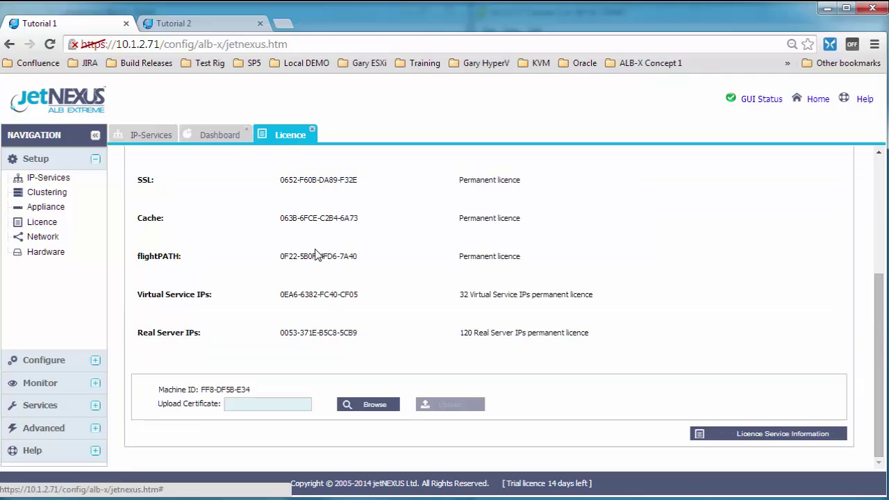
left_click_drag(526, 333, 458, 333)
left_click(526, 331)
left_click(154, 132)
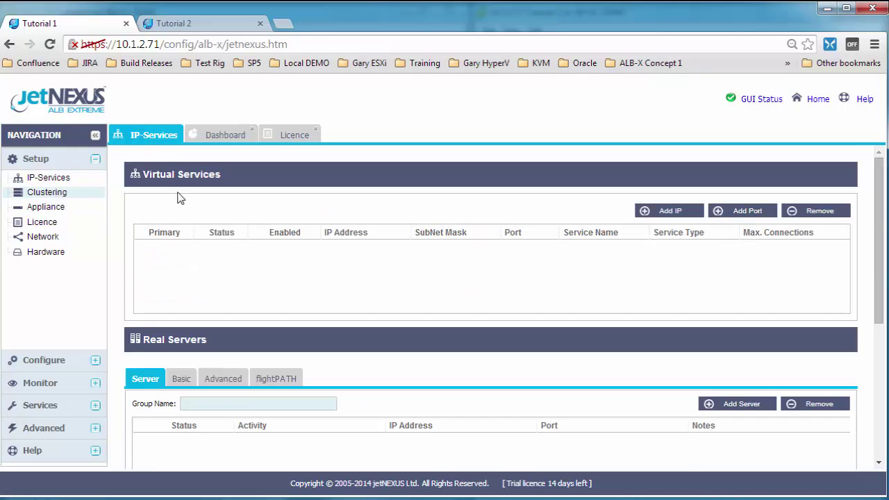
left_click(194, 25)
scroll(485, 358, "down", 3)
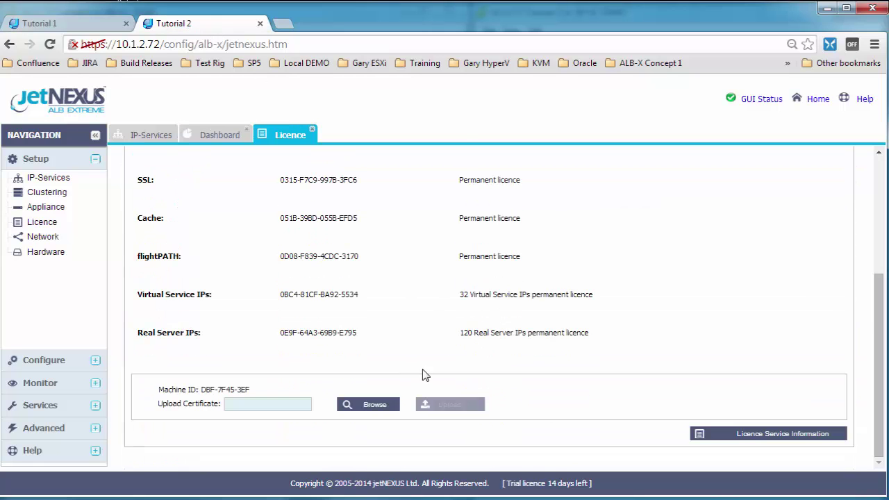
Add HTTP virtual service 'Test Web' on 10.1.2.171, 255.255.255.0, port 80, and start its real server IP
left_click(139, 134)
left_click(54, 25)
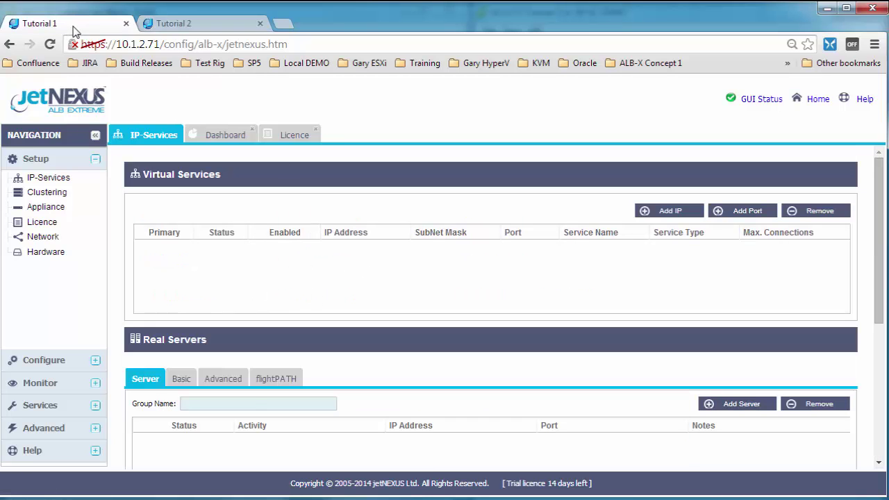
left_click(667, 210)
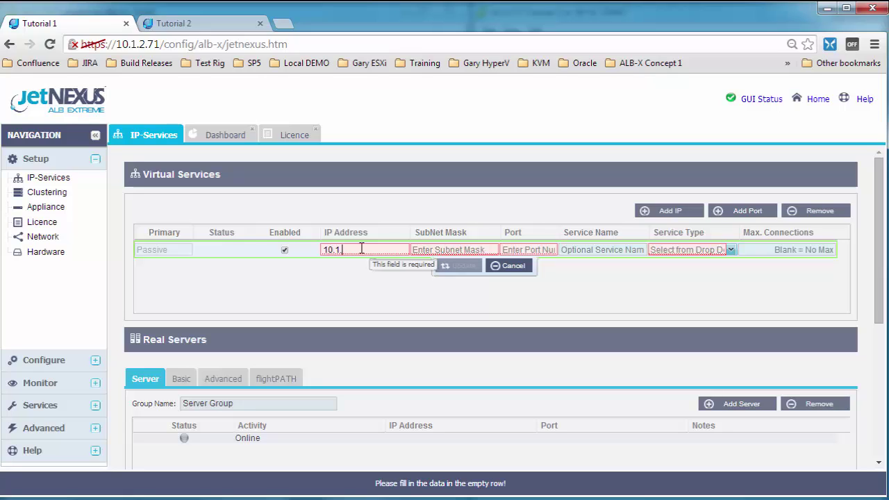
type("10.1.2.171")
key("Tab")
type("255.255.")
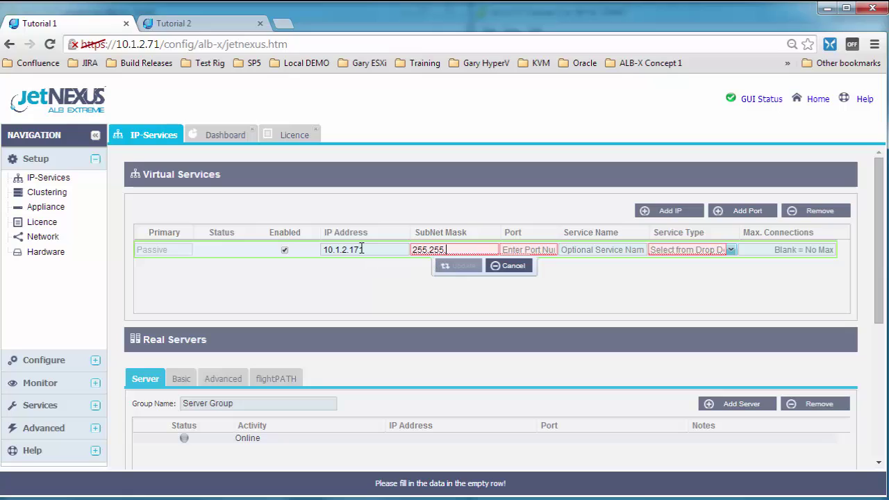
key("Tab")
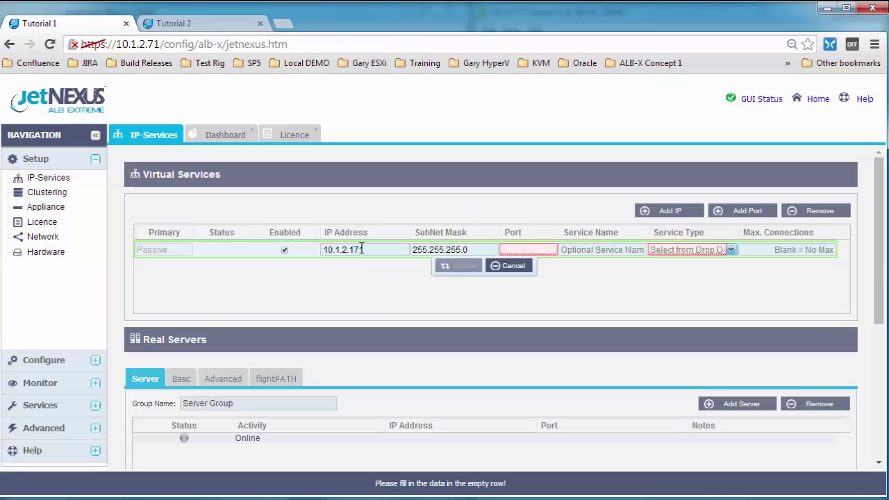
type("80")
key("Tab")
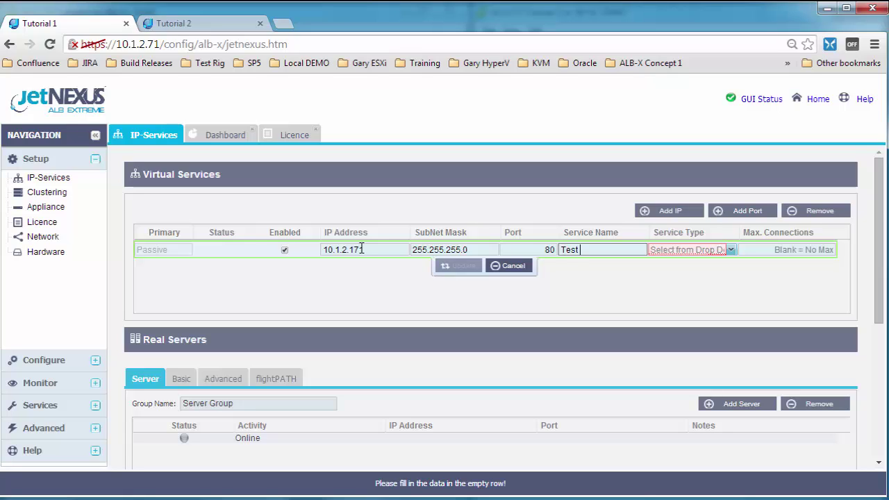
key("Tab")
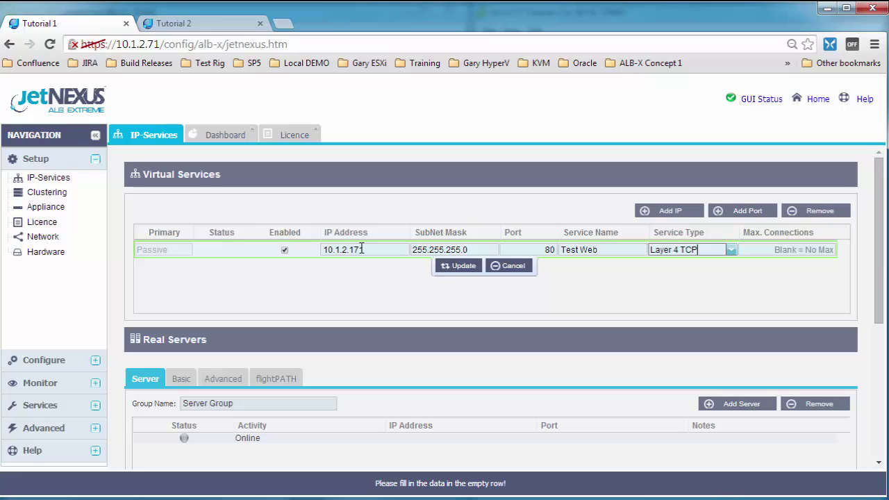
key("alt+Down")
key("Down")
key("Down")
key("Down")
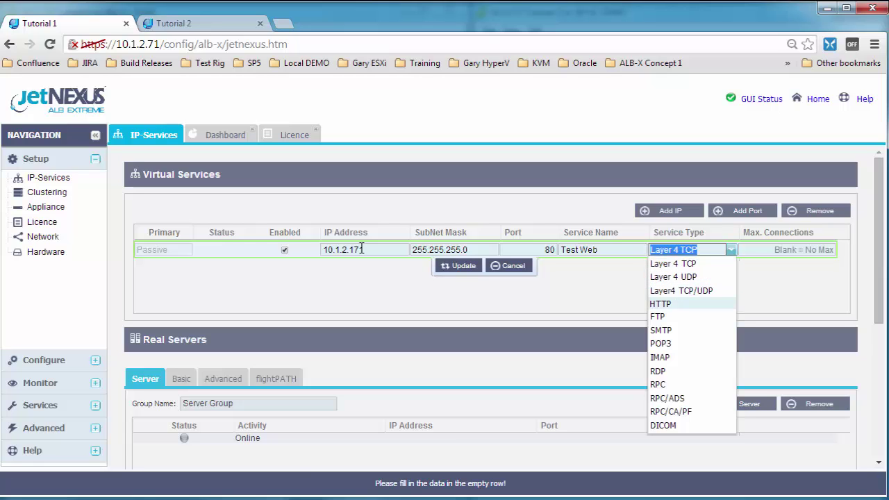
key("Return")
type("10.1.2.30")
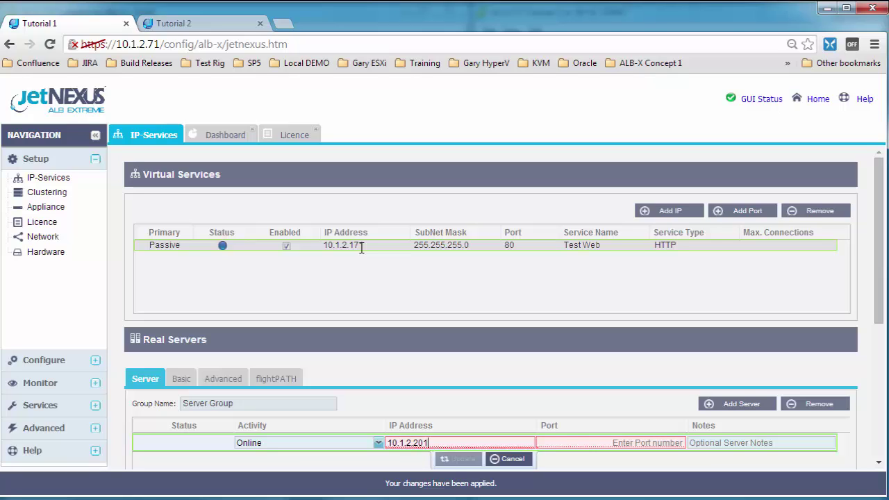
Save real server 10.1.2.201 on port 80 with the note 'Web Server 1'
key("Tab")
type("80")
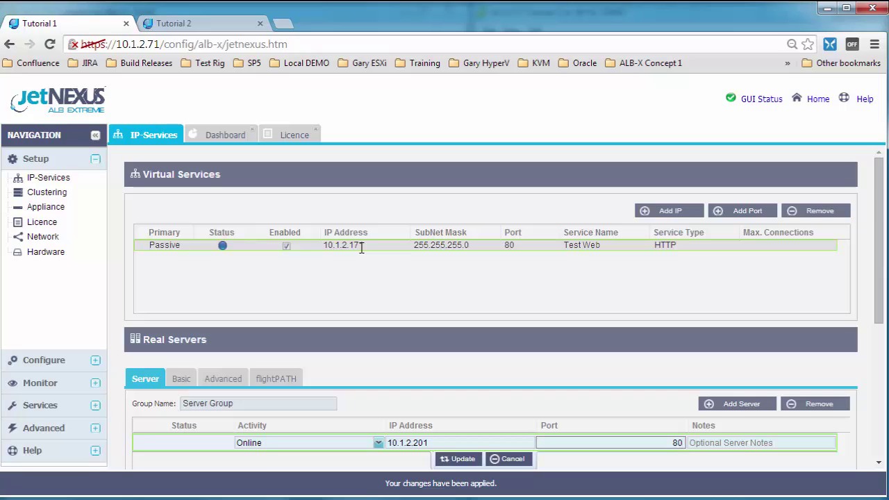
key("Tab")
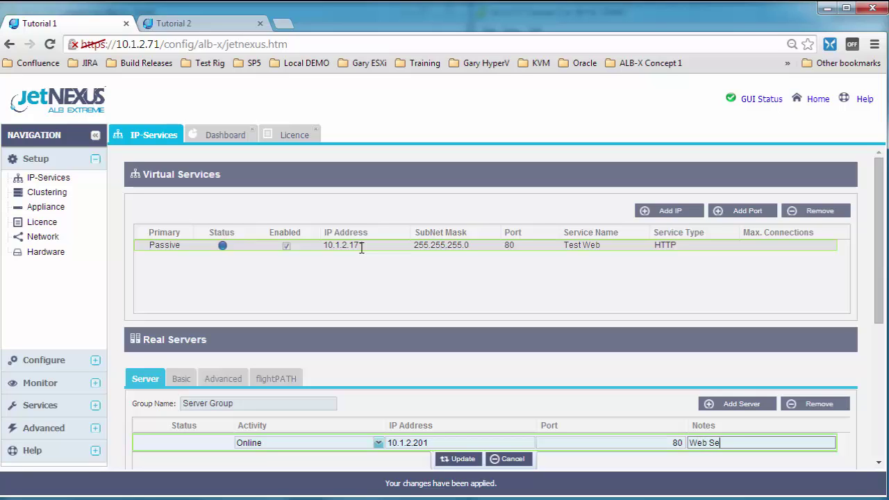
type("Web Server 1")
key("Return")
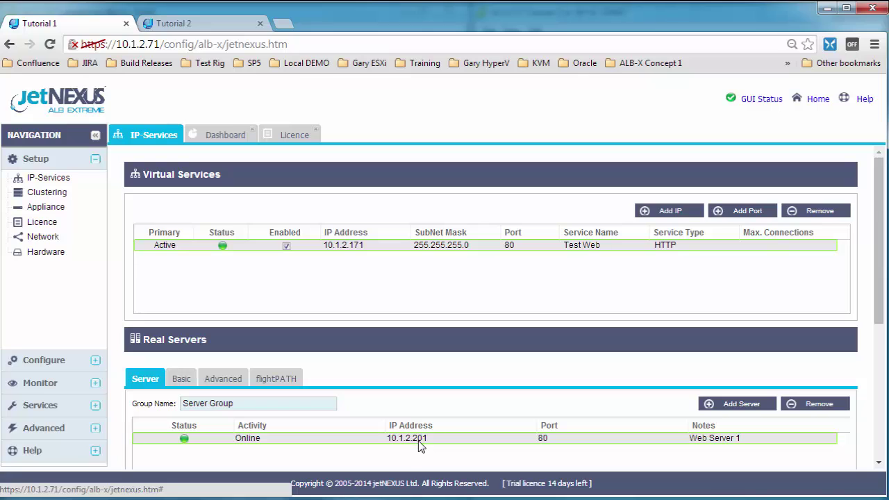
Browse to 10.1.2.171 in a new tab to see the demo site served by Web Server 1
left_click(283, 23)
type("10.1.2.")
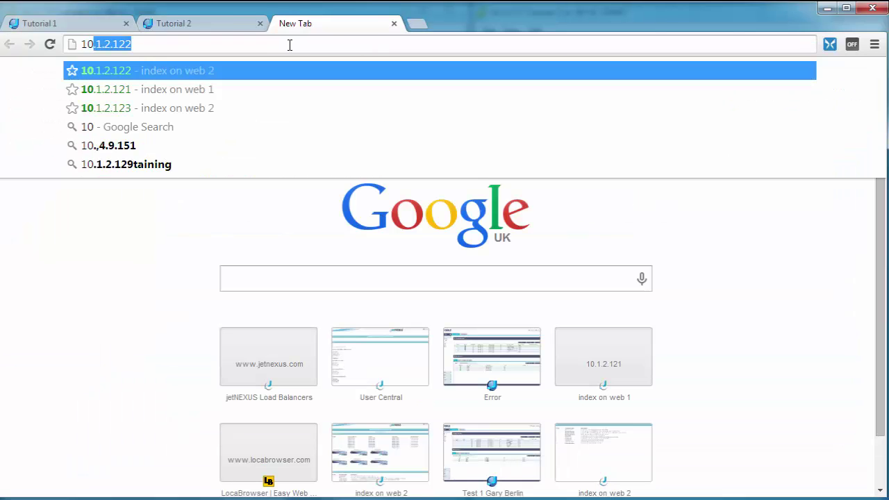
type("171")
key("Return")
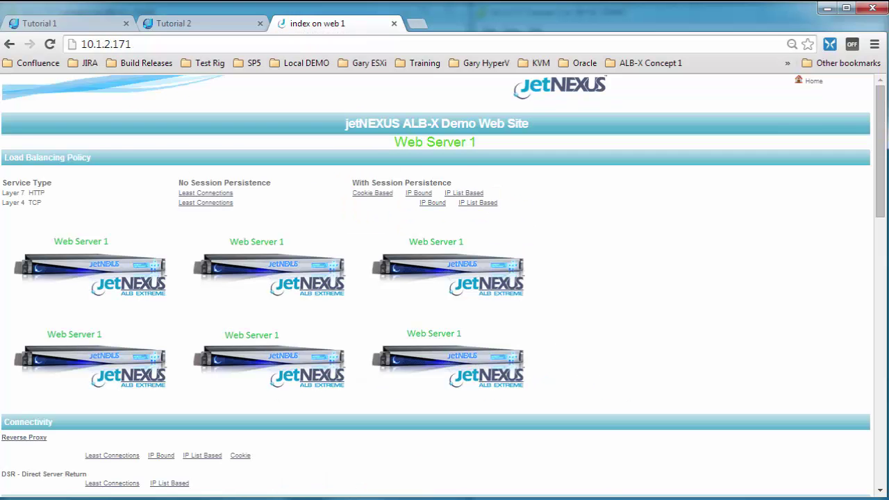
key("ctrl+1")
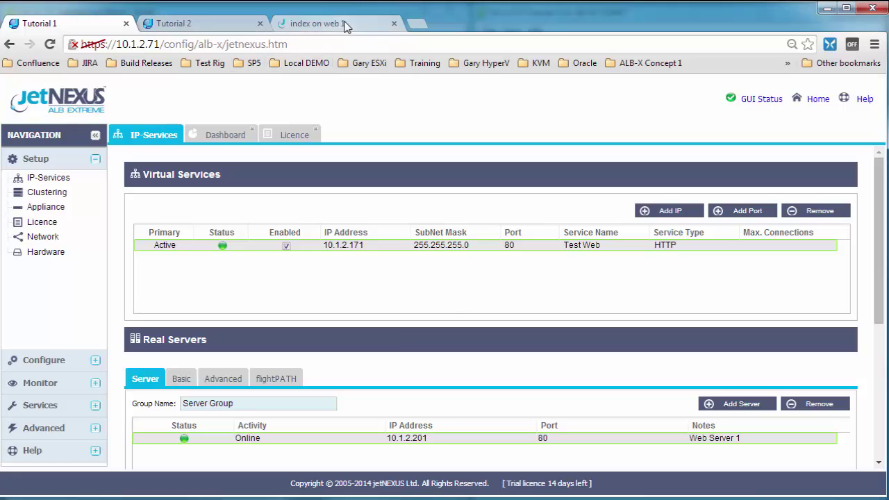
left_click(341, 23)
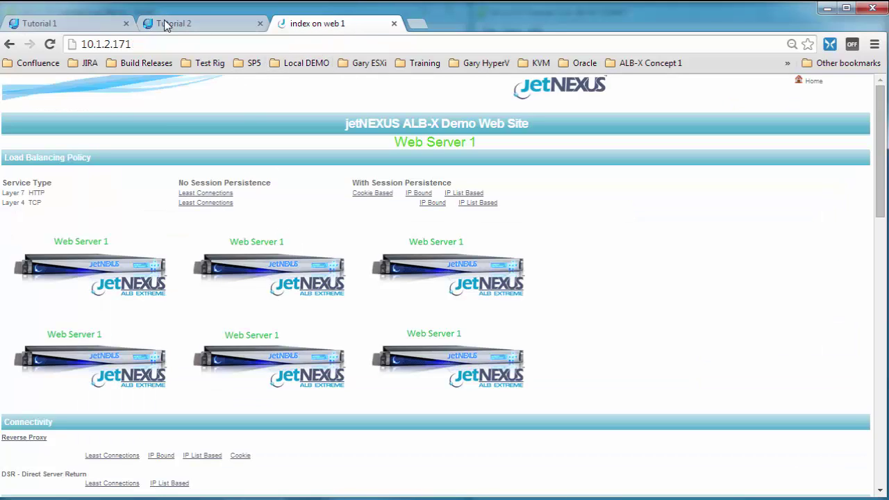
On Tutorial 1's Clustering page, promote unclaimed device 10.1.2.72 Tutorial 2 into the cluster
left_click(188, 24)
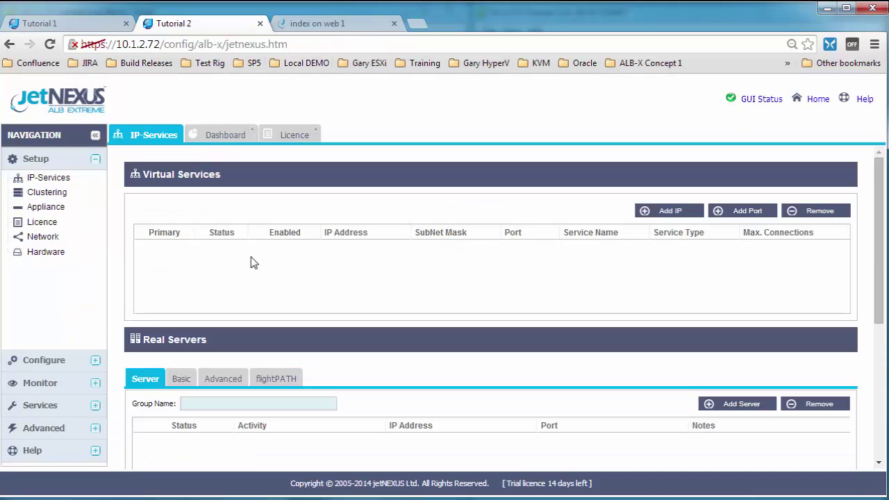
left_click(71, 25)
left_click(46, 193)
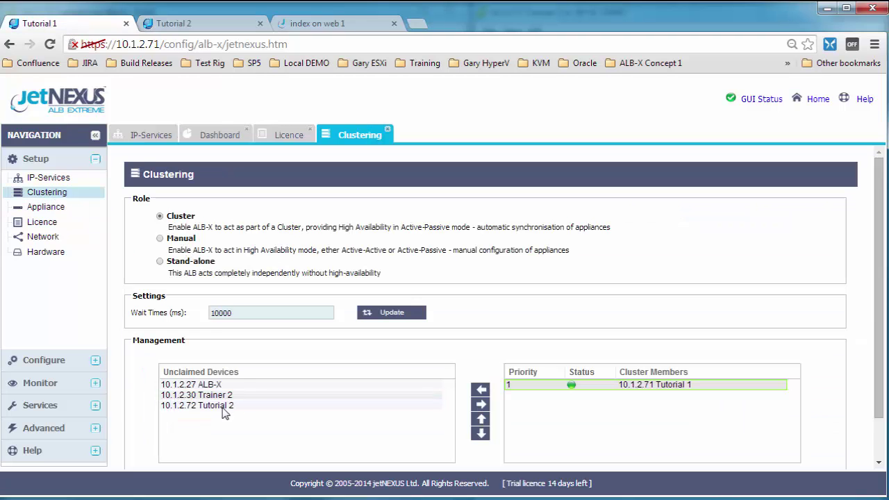
left_click(229, 407)
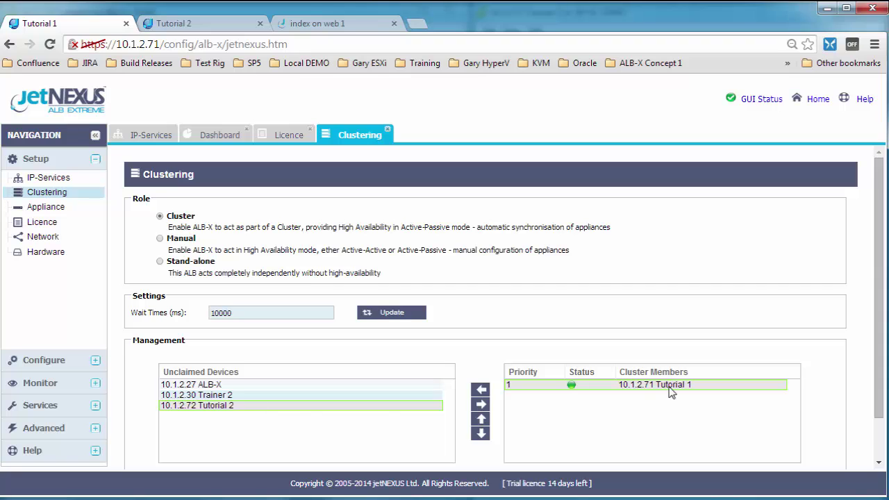
left_click(482, 406)
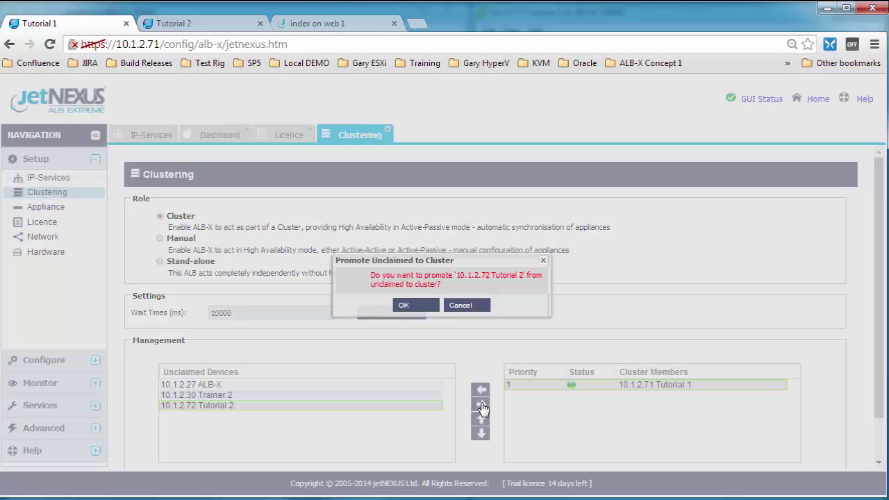
left_click(419, 310)
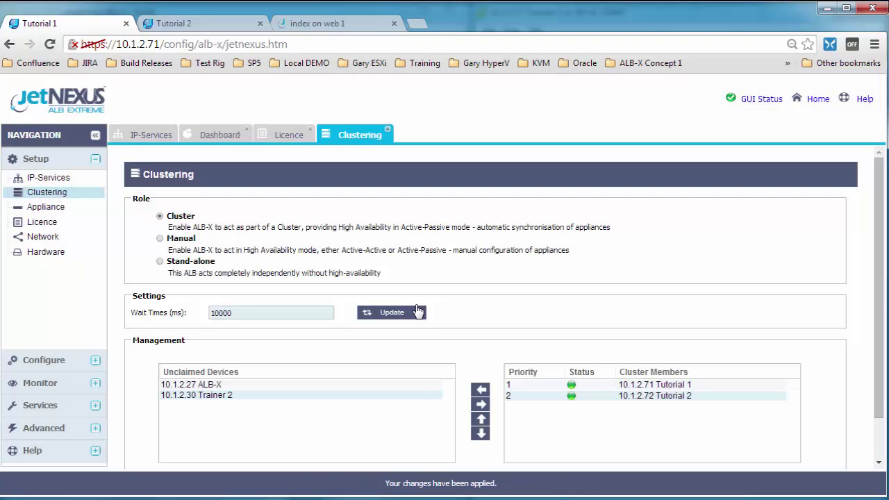
Check Tutorial 2's IP-Services page shows the synced Test Web service as Passive
left_click(185, 27)
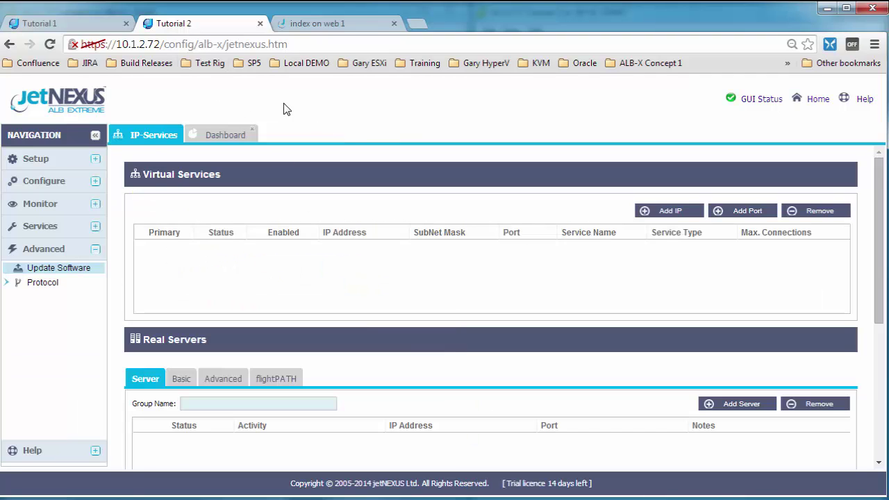
left_click(154, 139)
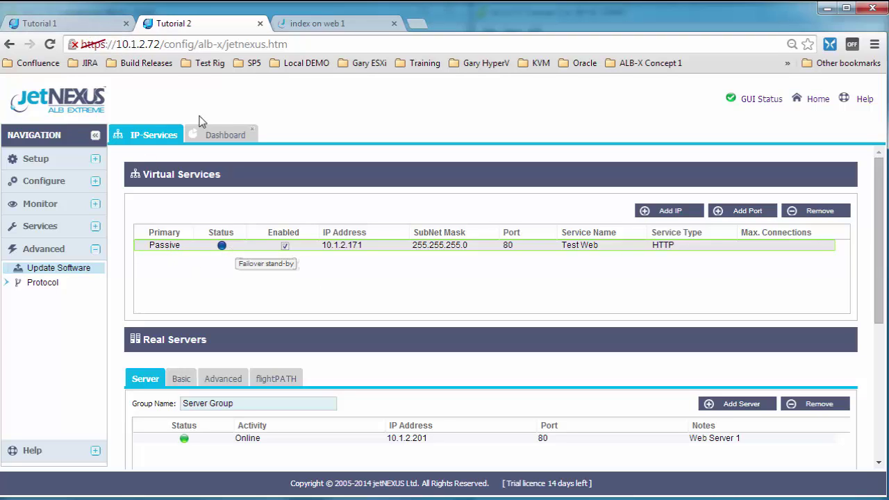
left_click(88, 29)
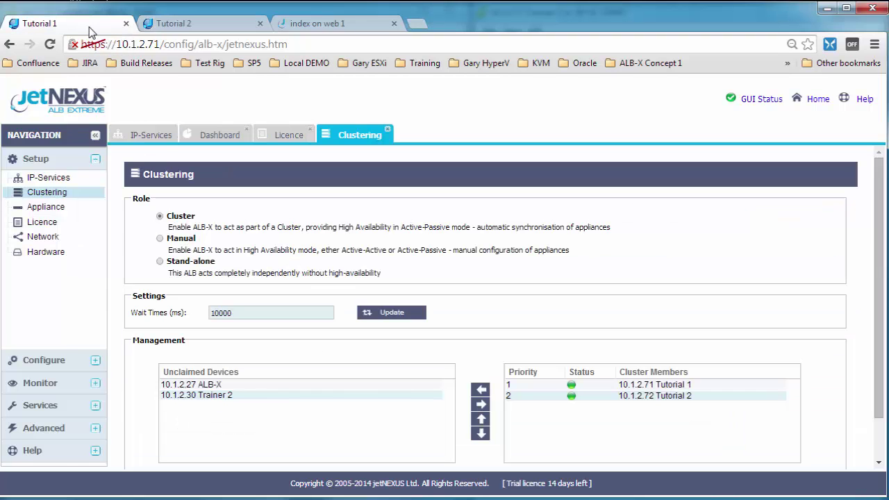
left_click(155, 137)
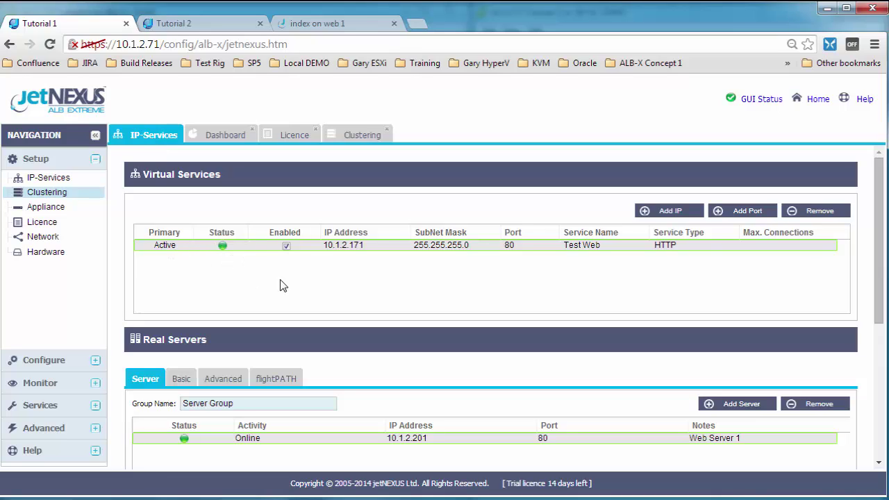
left_click(191, 27)
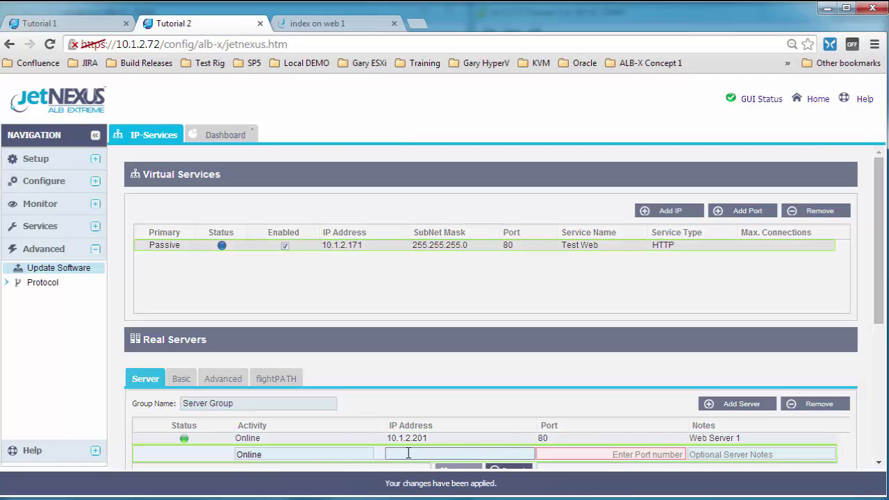
Add real server Web Server 2 at 10.1.2.202 on port 80
type("10.1.2.202")
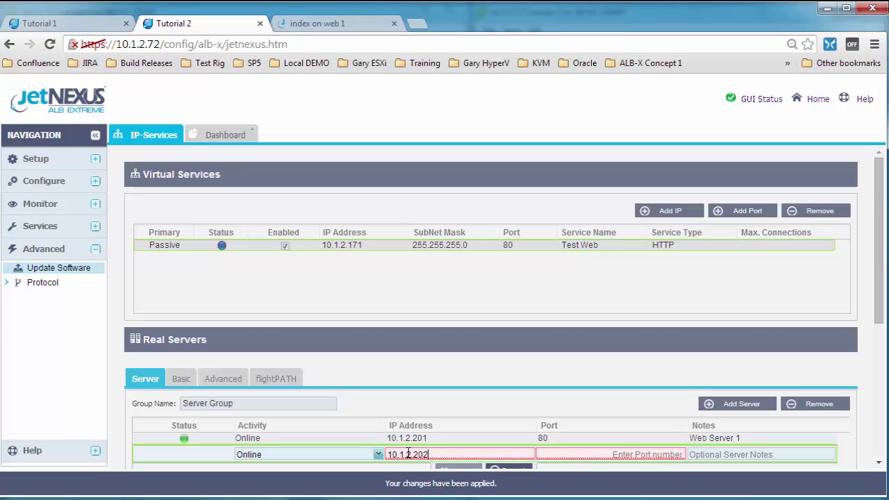
key("Tab")
type("80")
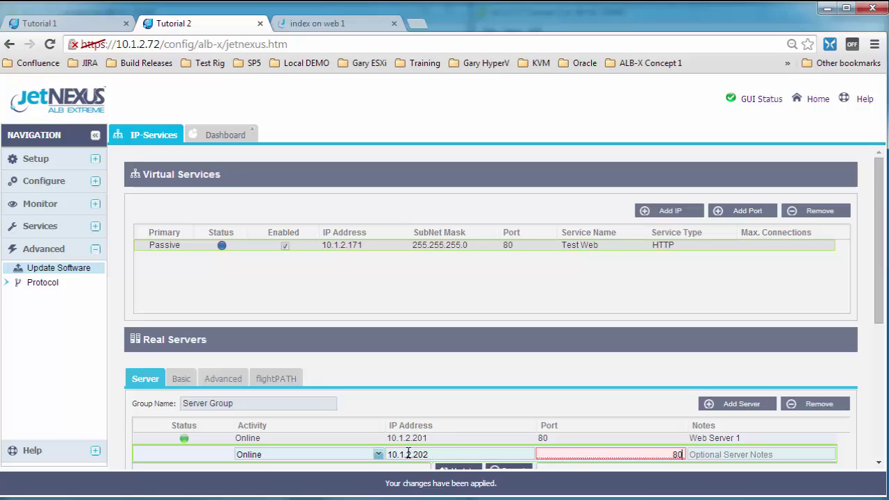
key("Tab")
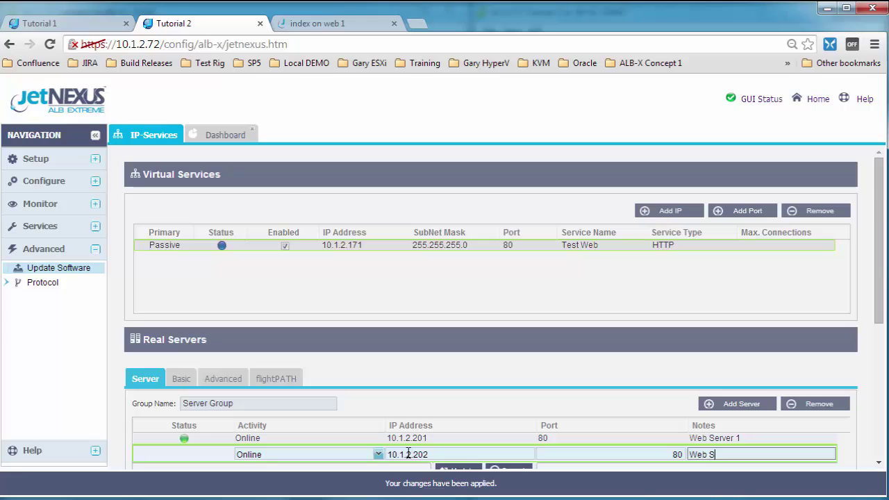
key("Return")
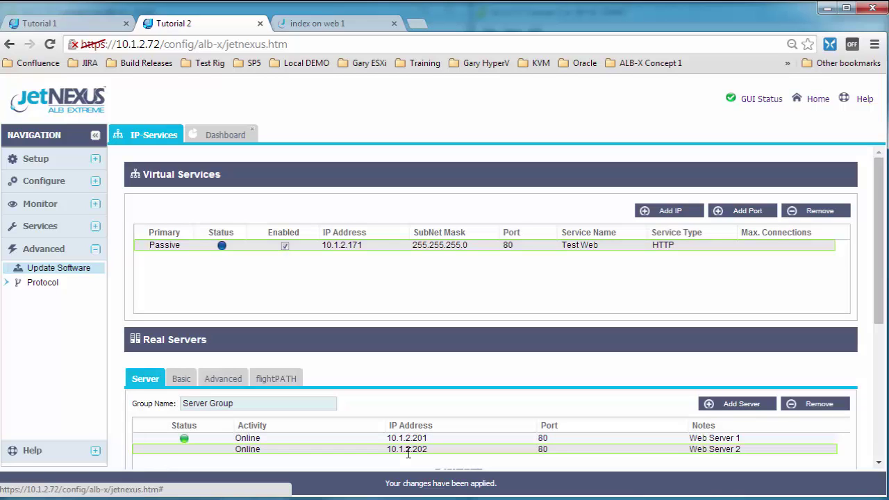
Add real server Web Server 3 at 10.1.2.203 on port 80
scroll(750, 391, "down", 1)
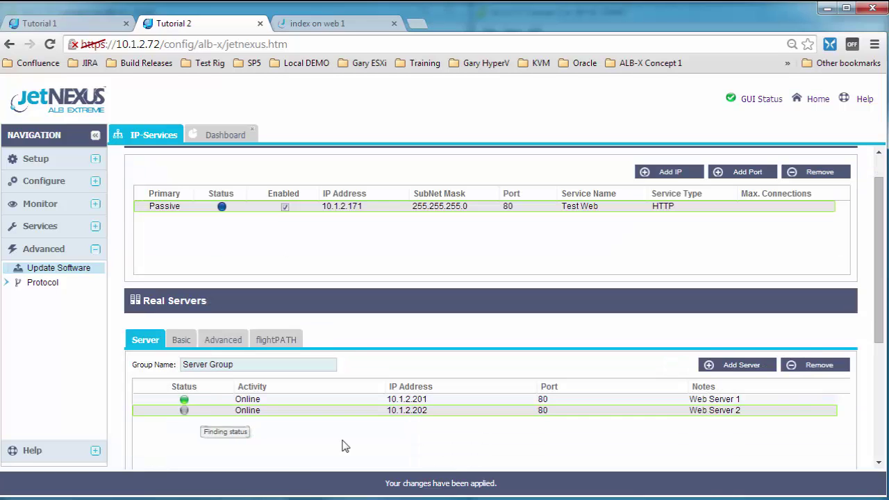
left_click(752, 370)
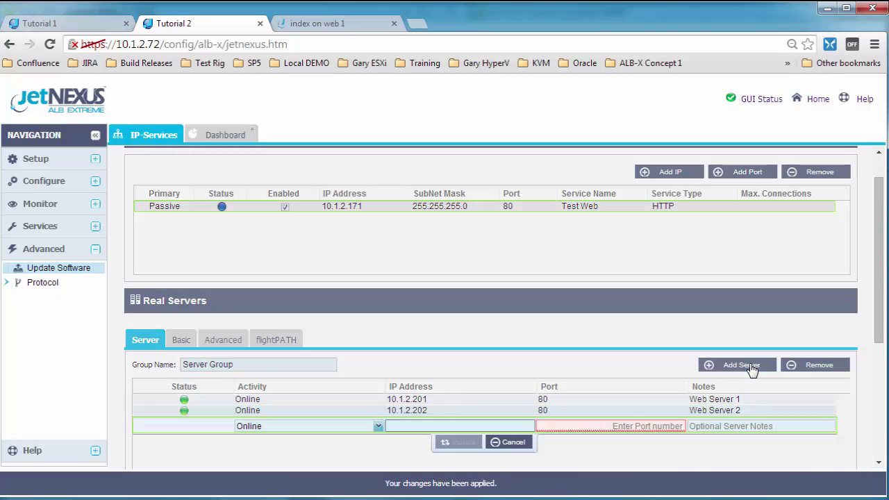
type("10.1.2.203")
key("Tab")
type("80")
key("Tab")
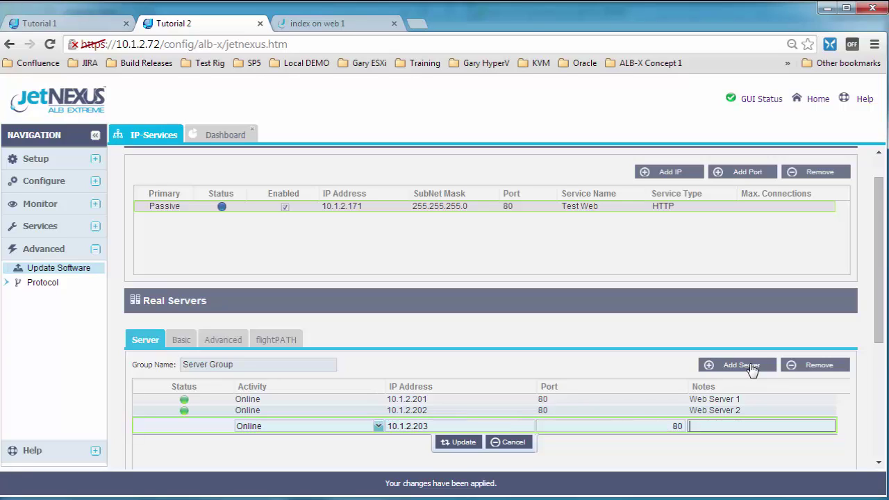
type("Web Server 3")
key("Return")
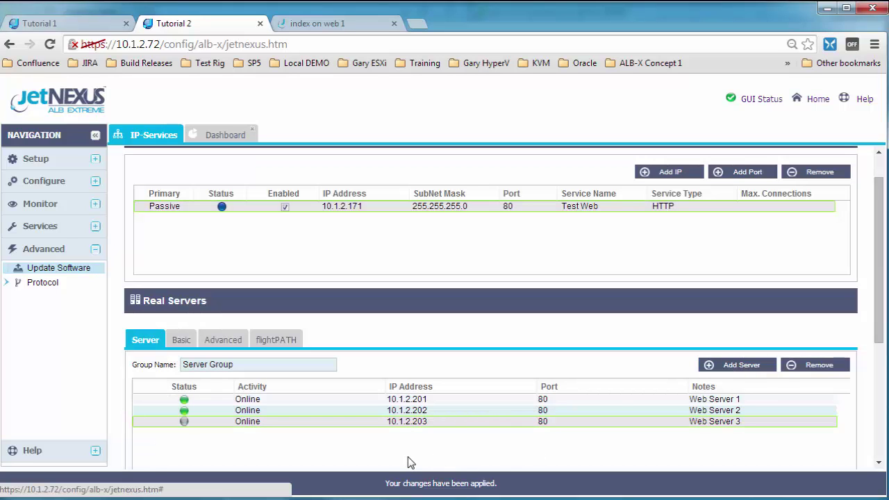
mouse_move(188, 426)
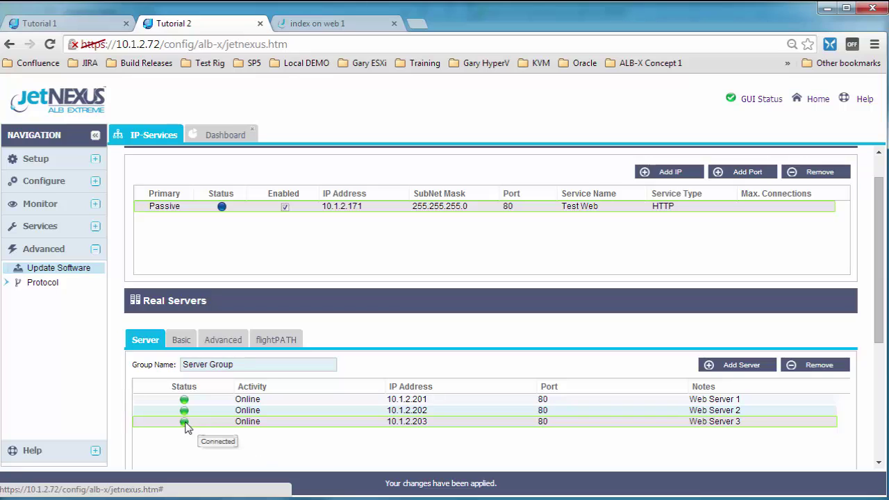
On the first appliance, add port 443 service 'Test Web SSL OFfload' on 10.1.2.171 as HTTP
left_click(83, 24)
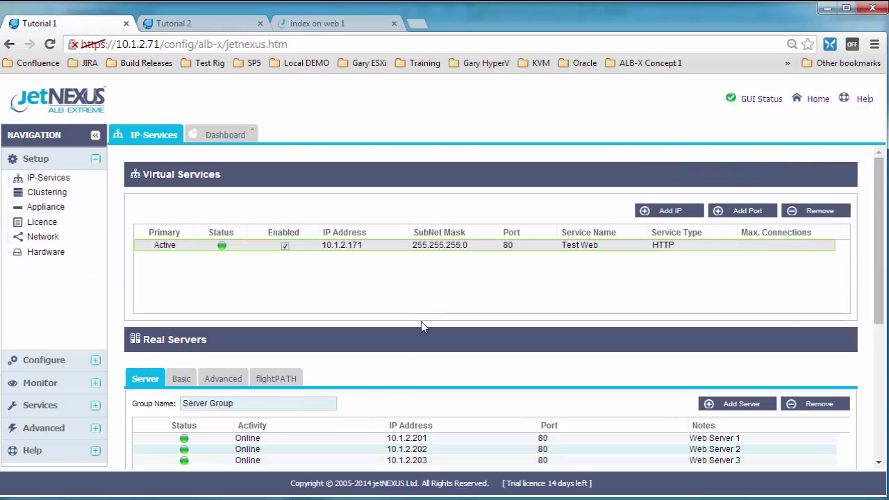
scroll(422, 326, "down", 1)
scroll(598, 257, "up", 1)
left_click(745, 210)
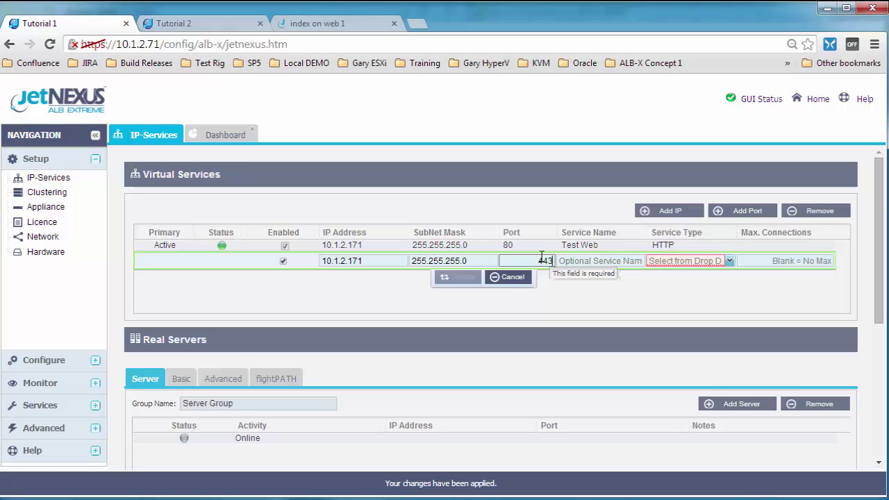
type("443")
key("Tab")
type("Test")
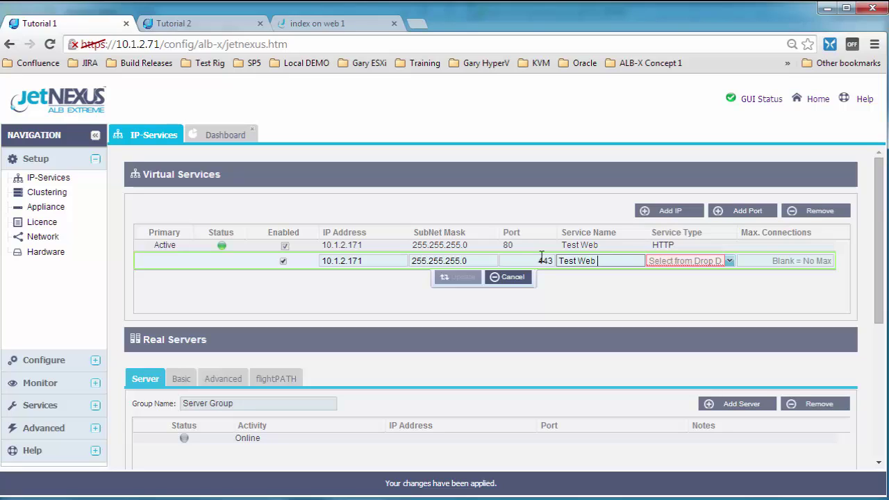
type(" Web SSL OFfload")
key("Tab")
type("Layer 4 TCP")
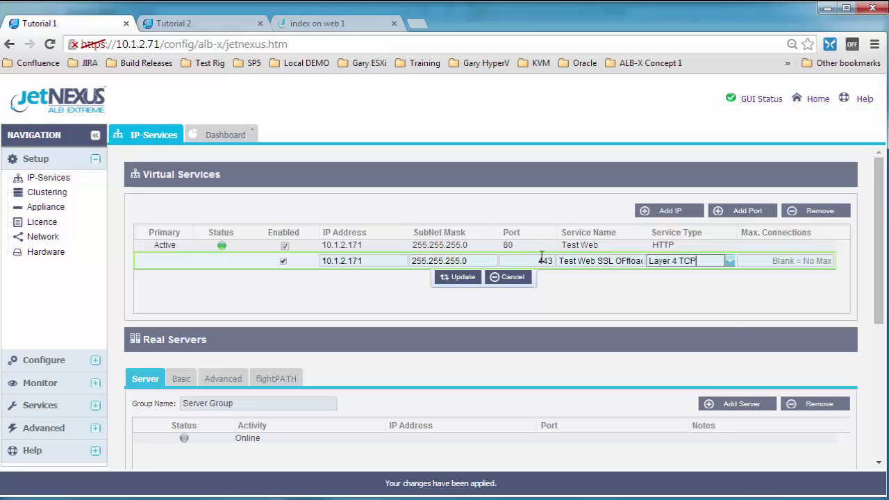
key("alt+Down")
key("Down")
key("Down")
key("Down")
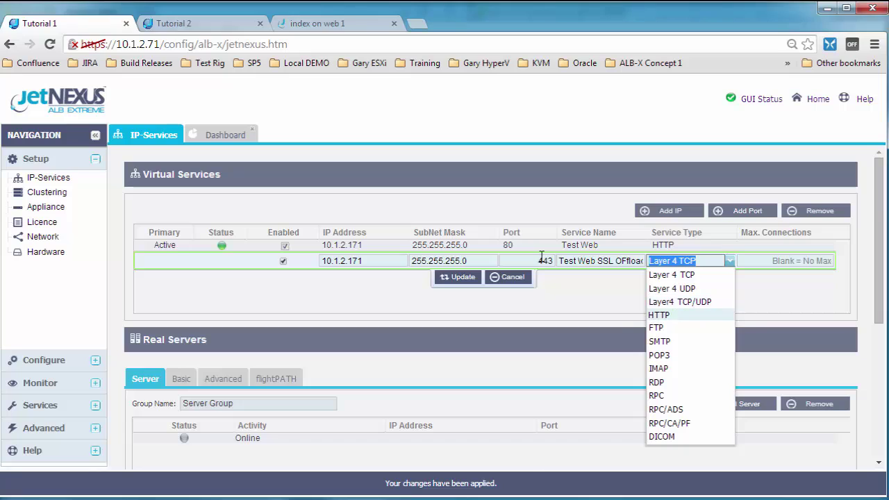
key("Return")
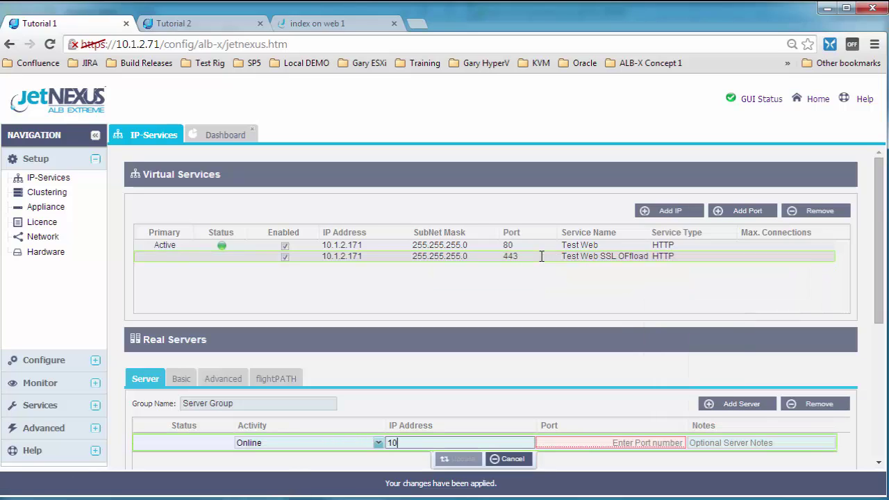
Add real server Web Server 1 at 10.1.2.201 on port 80
type("10.1.2.201")
key("Tab")
type("80")
key("Tab")
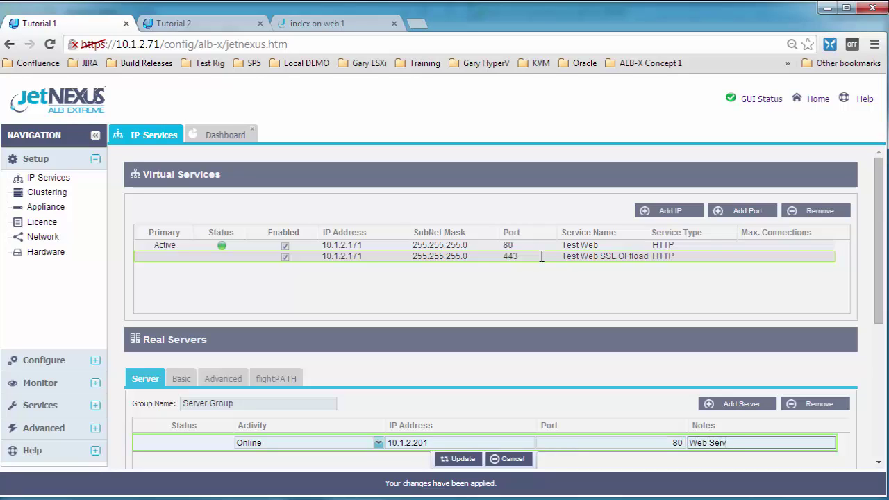
type("Web Server 1")
key("Return")
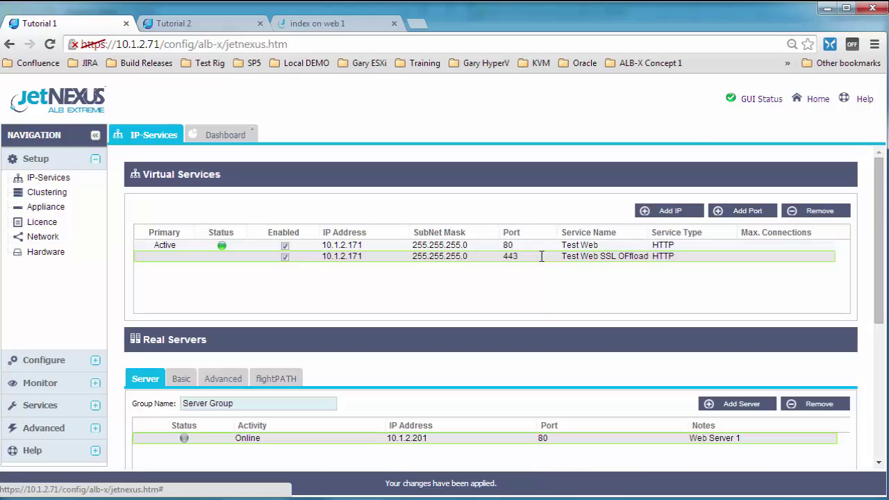
Add real server Web Server 2 at 10.1.2.202 on port 80
scroll(873, 236, "down", 1)
left_click(756, 375)
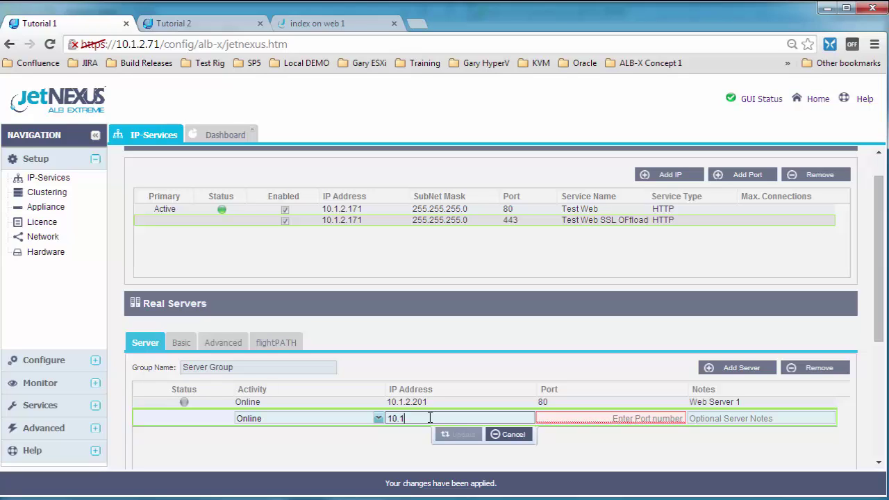
type("10.1.2.202")
key("Tab")
type("8")
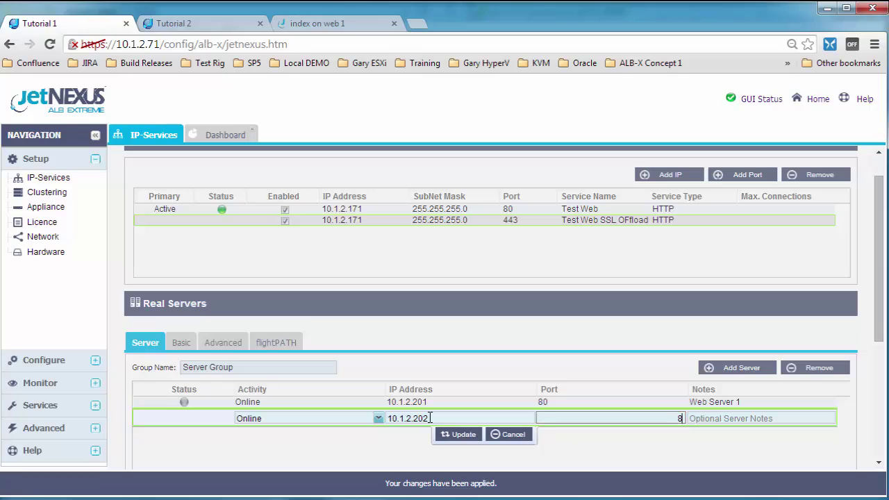
key("Tab")
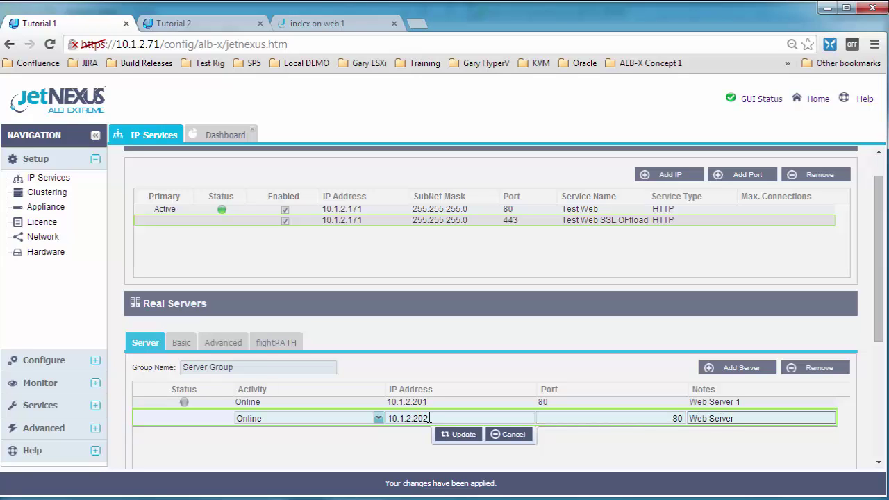
key("Return")
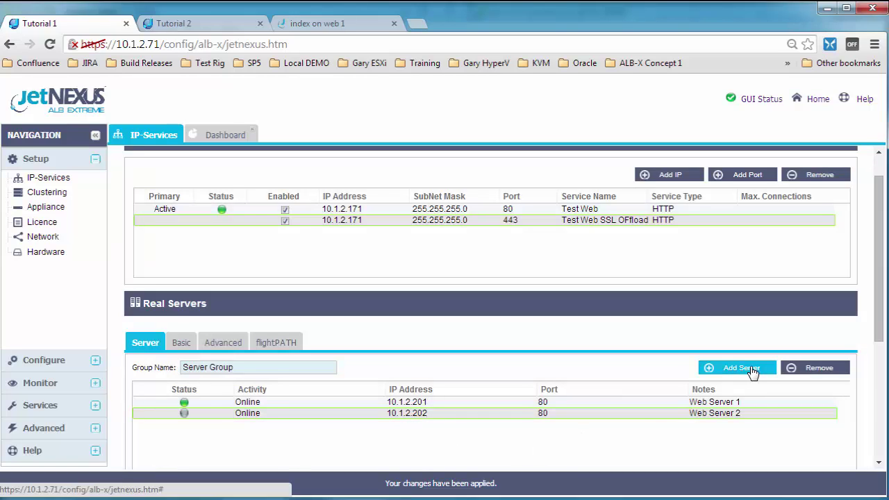
left_click(739, 367)
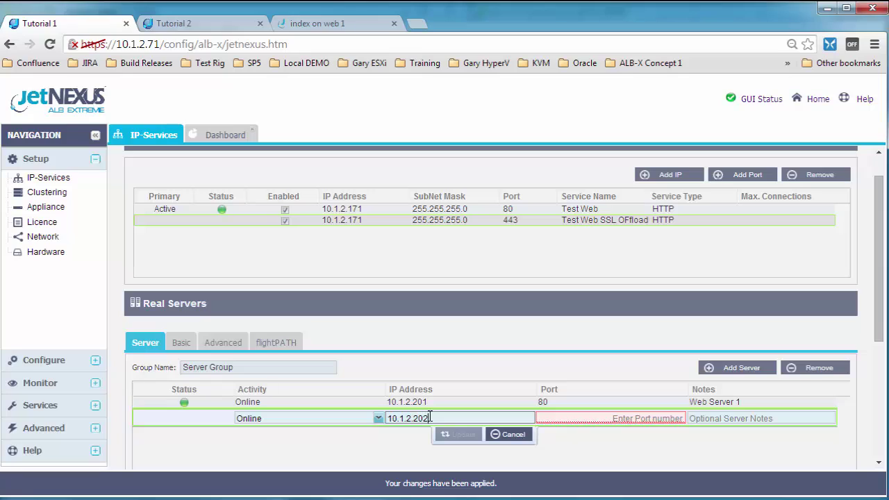
key("Tab")
type("80")
key("Tab")
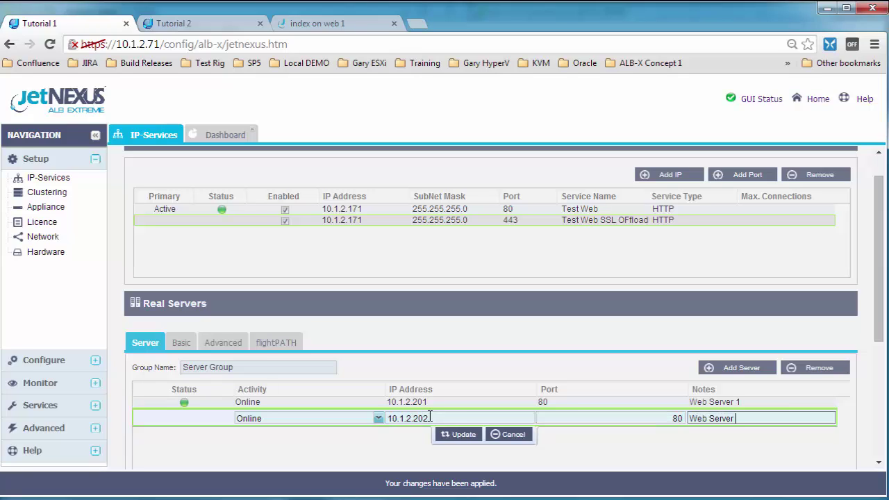
type("Web Server 2")
key("Return")
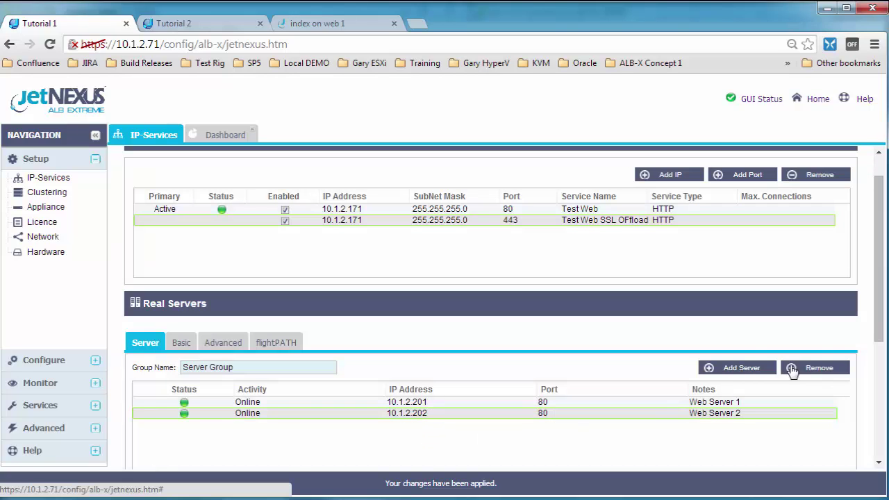
Add real server Web Server 3 at 10.1.2.203 on port 80
left_click(738, 368)
left_click(419, 430)
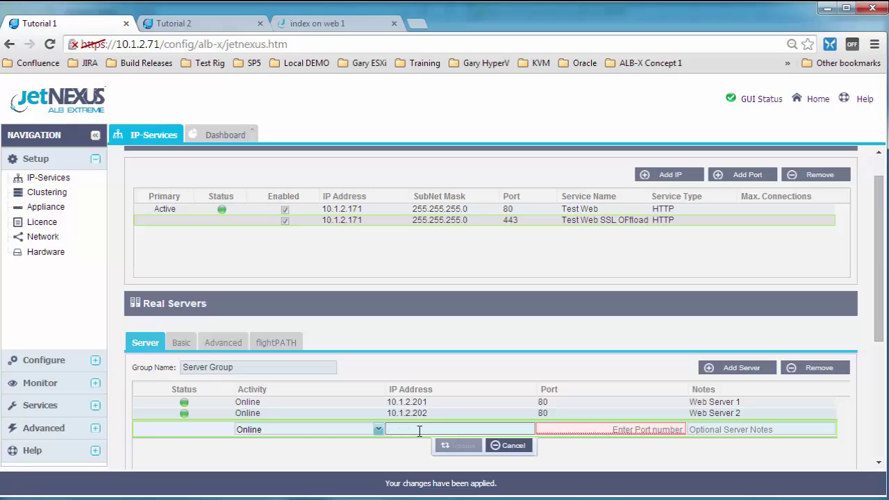
type("10.1.2.203")
key("Tab")
type("80")
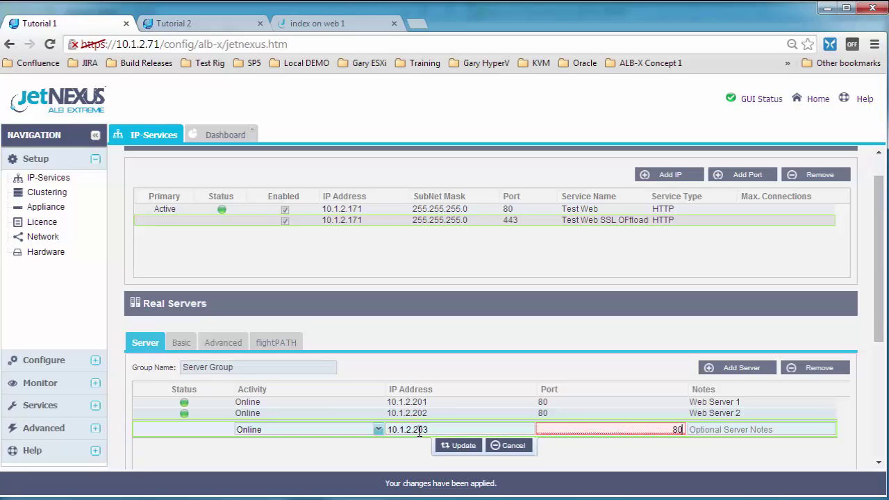
key("Tab")
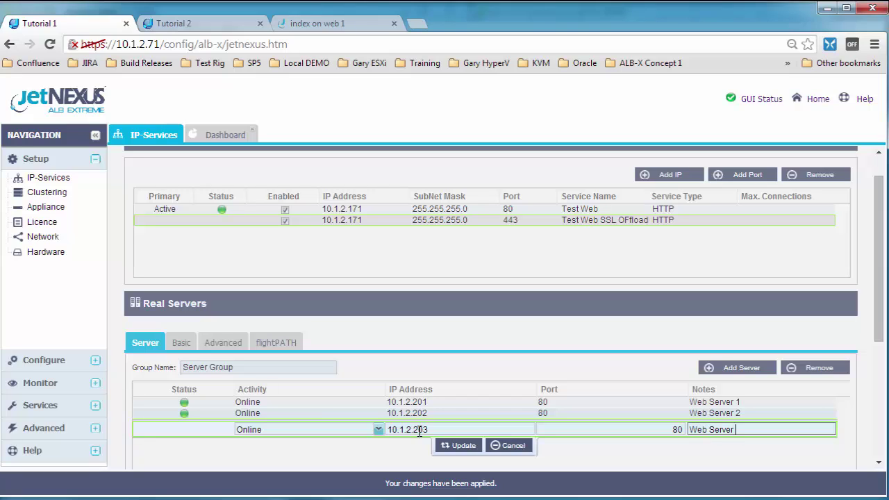
key("Return")
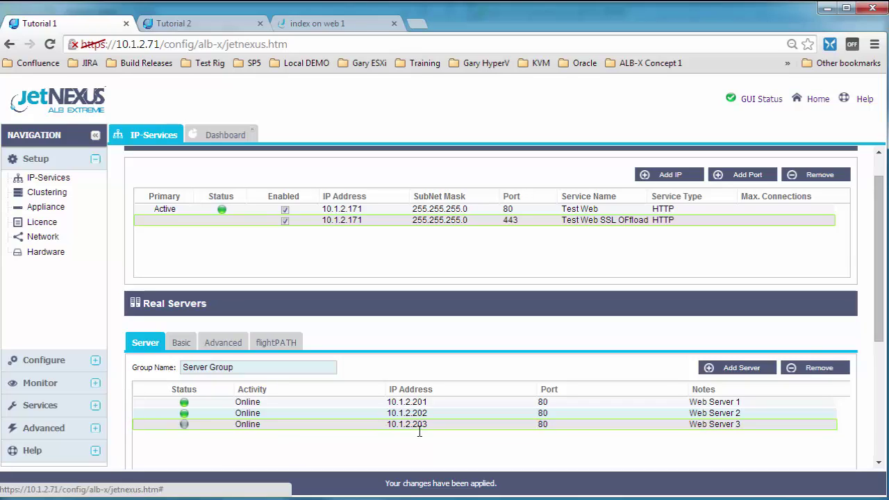
Set the 443 service's Virtual Service SSL Certificate to default and apply with Update
left_click(182, 343)
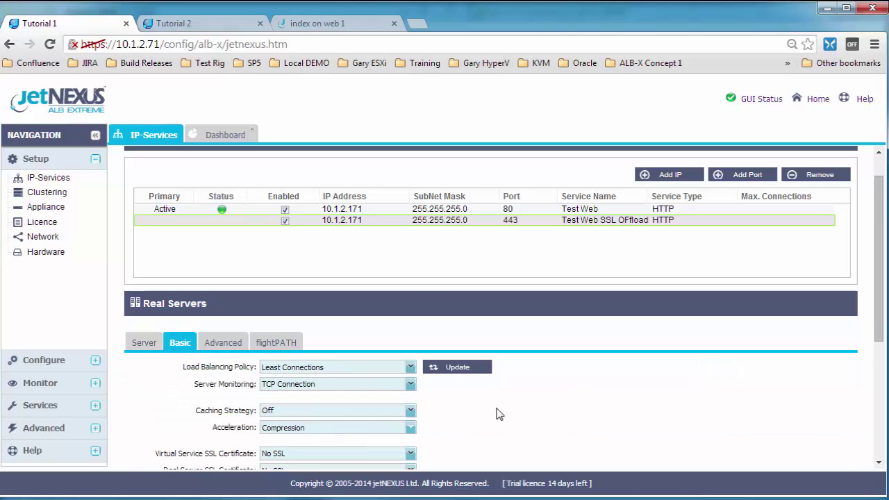
scroll(511, 408, "down", 1)
left_click(331, 386)
left_click(281, 411)
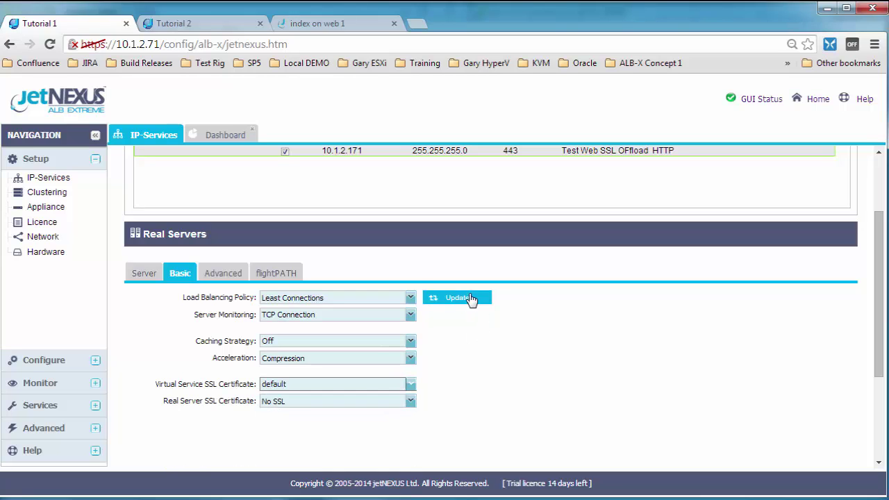
left_click(457, 299)
scroll(551, 401, "up", 2)
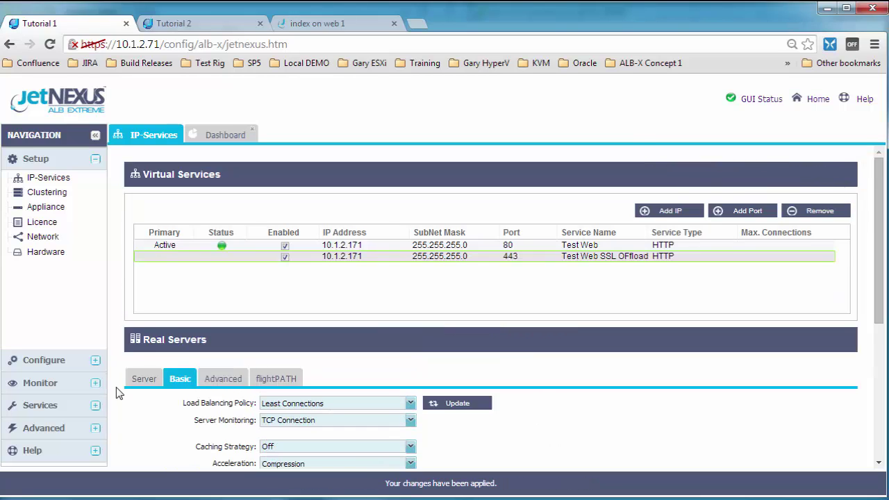
left_click(155, 381)
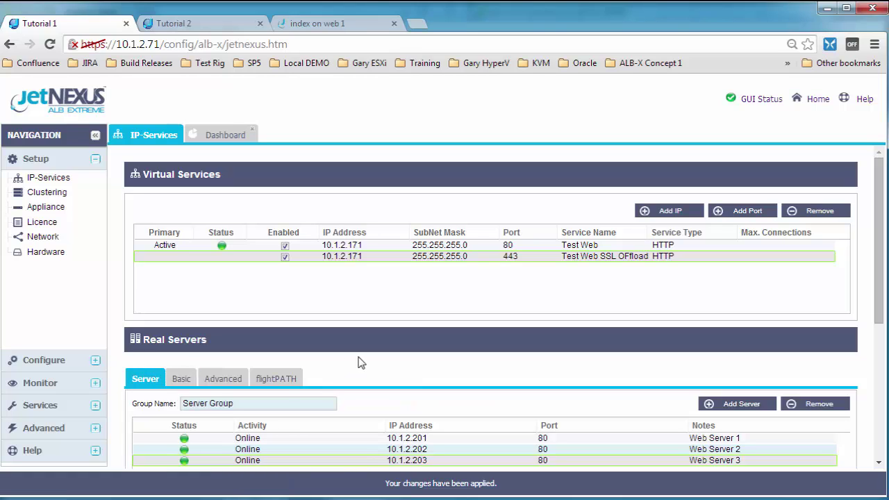
On the passive appliance 10.1.2.72, check the port 443 service's Basic settings
left_click(219, 31)
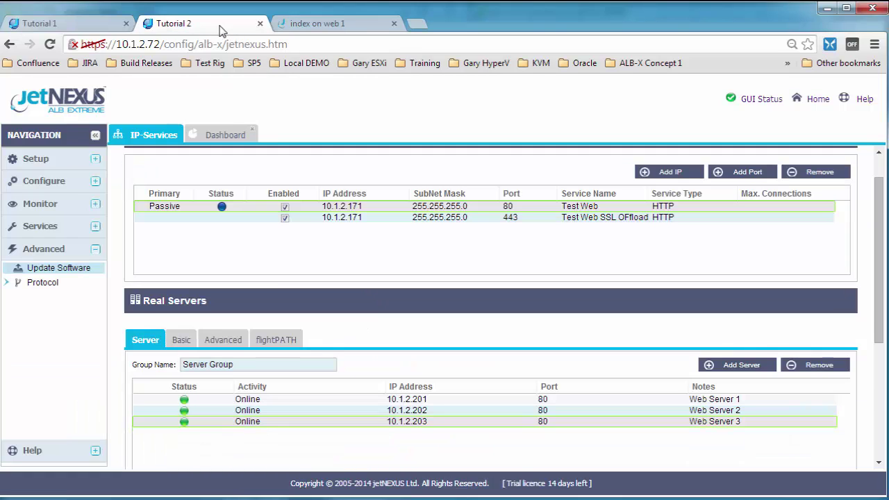
left_click(476, 218)
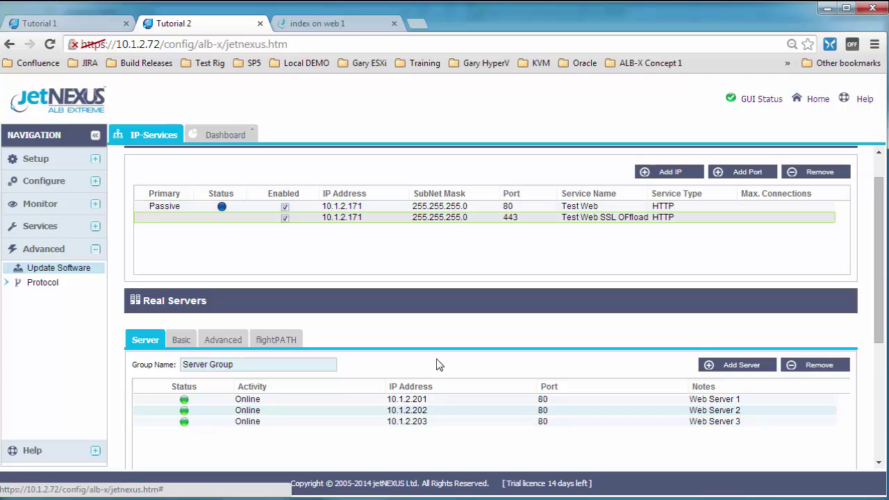
left_click(176, 342)
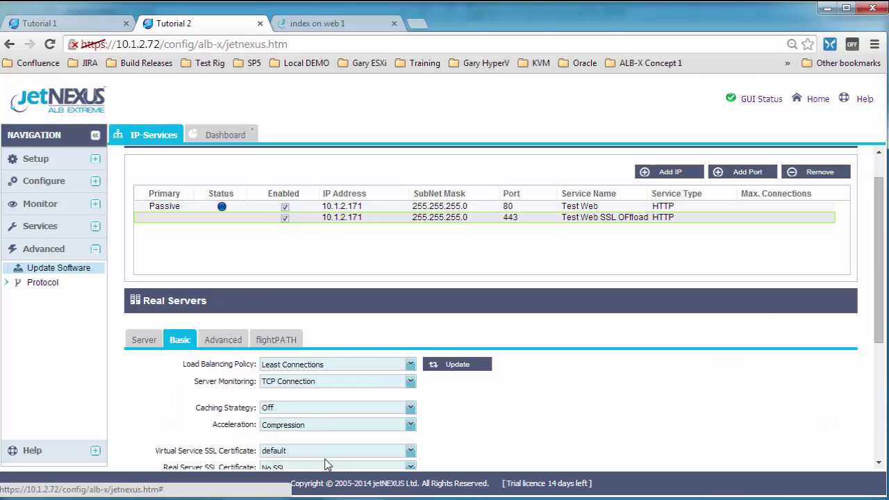
scroll(506, 431, "down", 1)
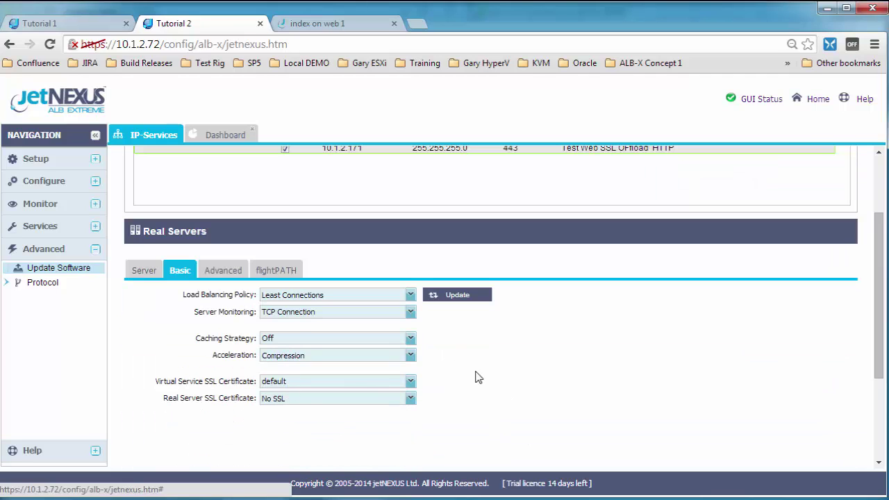
Go to Configure > SSL Certificates > Manage Certificate
left_click(94, 182)
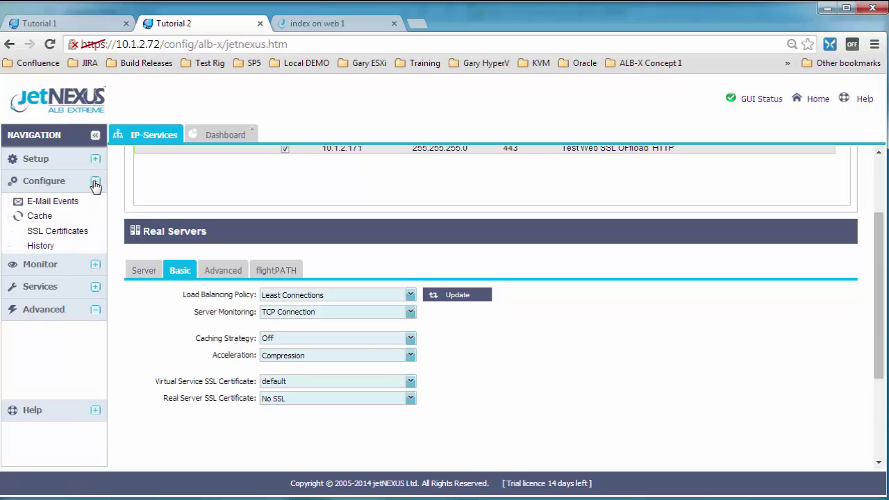
left_click(8, 288)
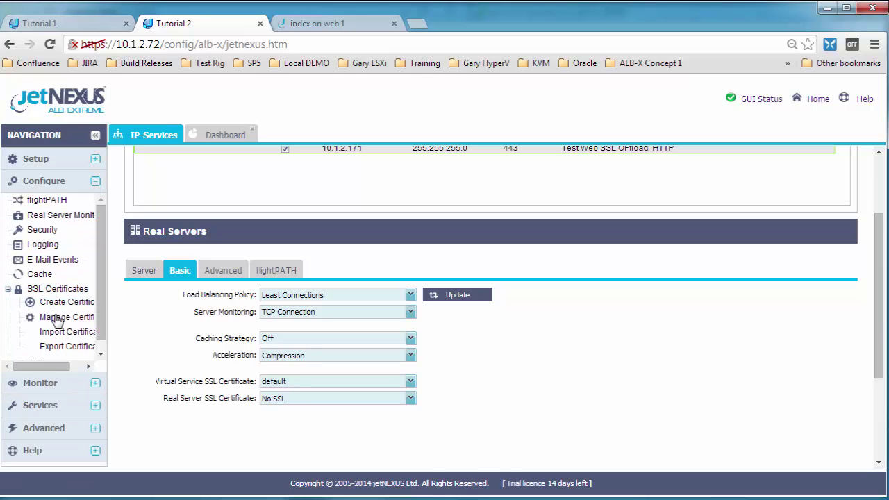
left_click(70, 317)
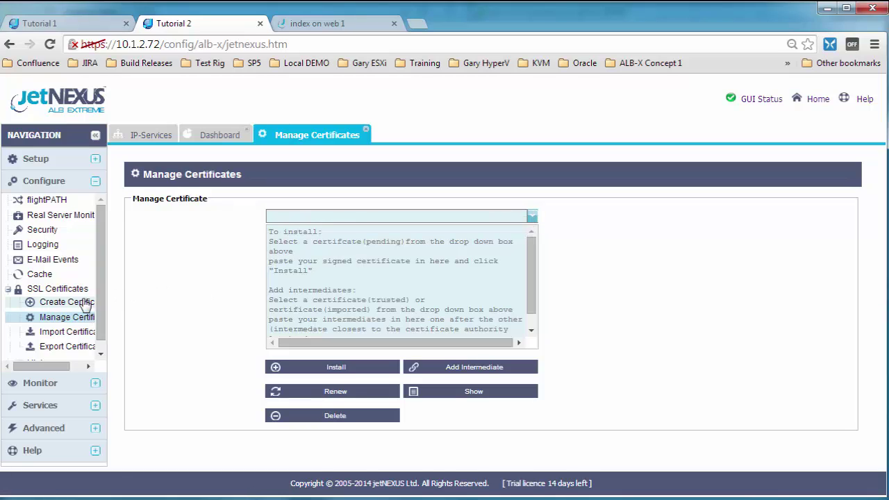
Name the new local certificate CreatedOnTutorial2 and fill Organization, Unit, City and State with 'test'
left_click(76, 304)
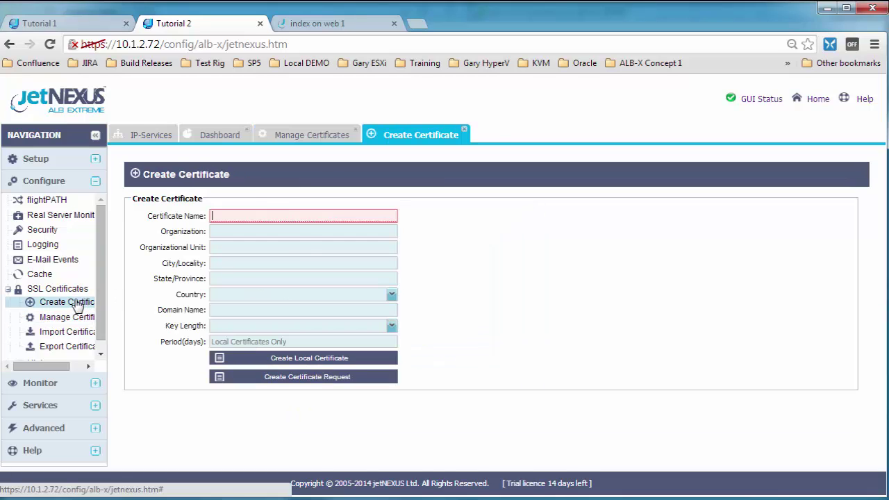
left_click(303, 216)
type("Createdon")
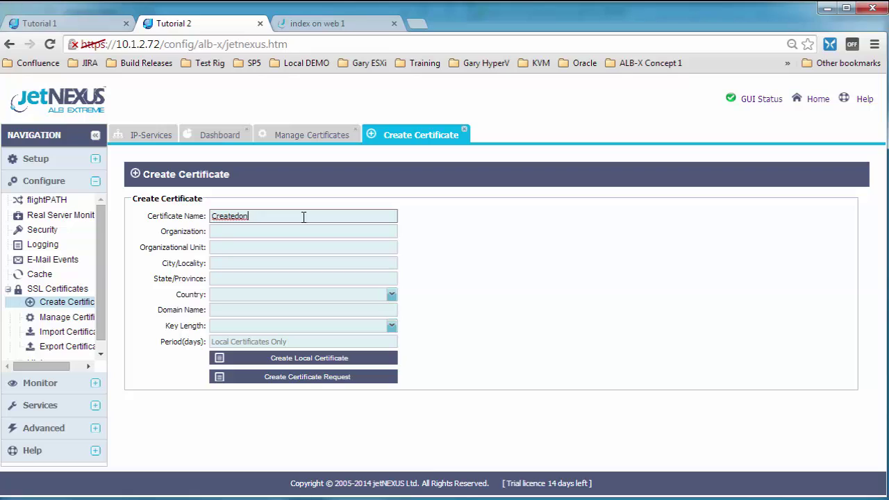
key("BackSpace")
key("BackSpace")
left_click(260, 232)
type("test")
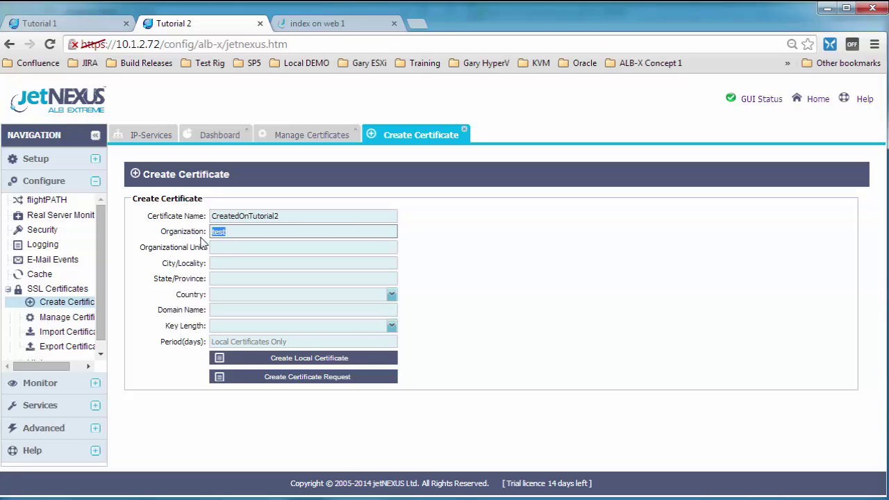
left_click(218, 246)
type("test")
left_click(237, 263)
type("test")
left_click(225, 278)
type("test")
Choose GB Great Britain, domain test.com, 2048-bit key, 365 days, and create the local certificate
left_click(232, 295)
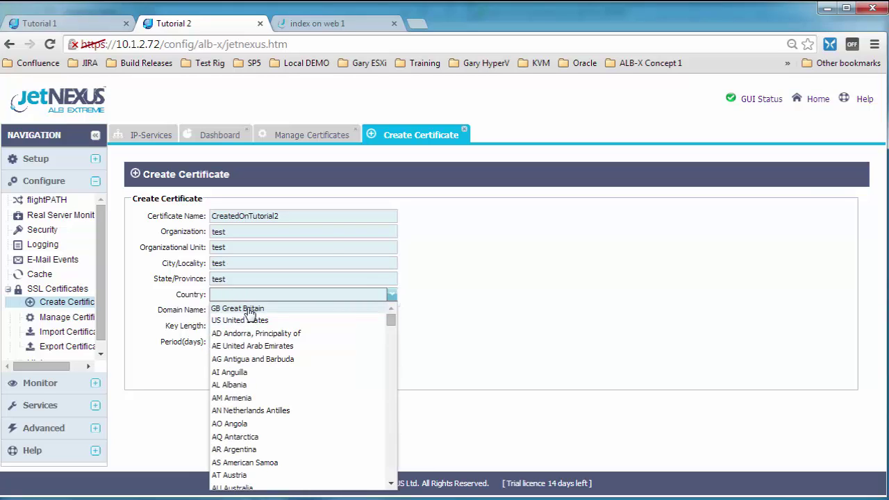
left_click(240, 309)
left_click(231, 310)
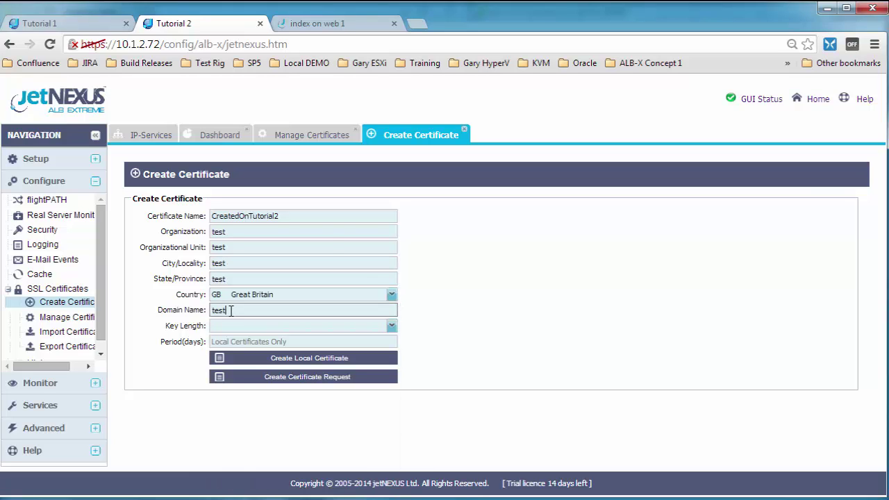
type("test.com")
left_click(261, 328)
left_click(228, 365)
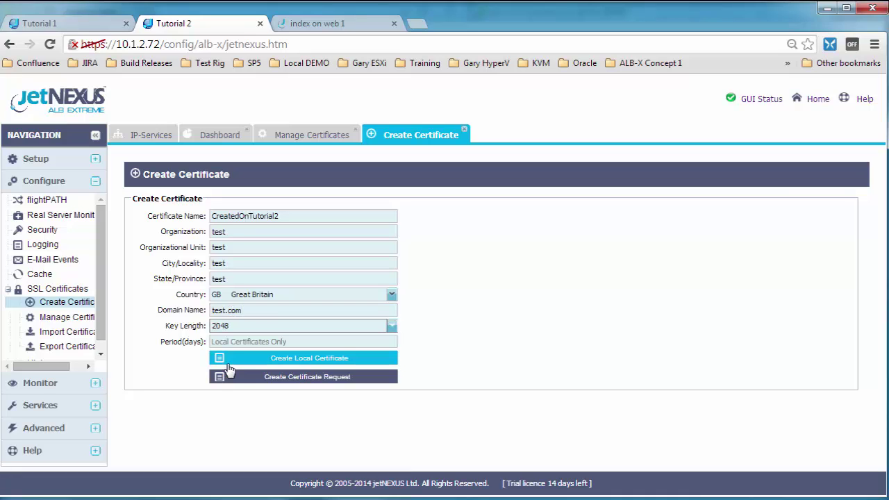
left_click(235, 341)
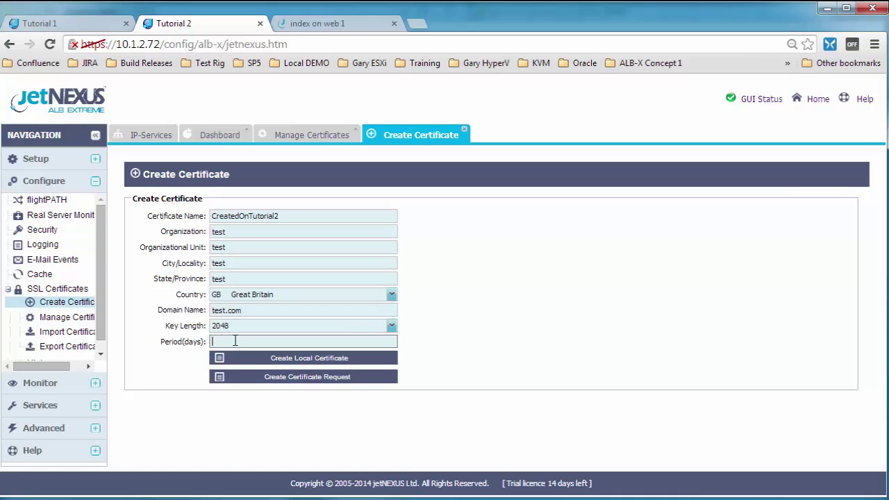
type("365")
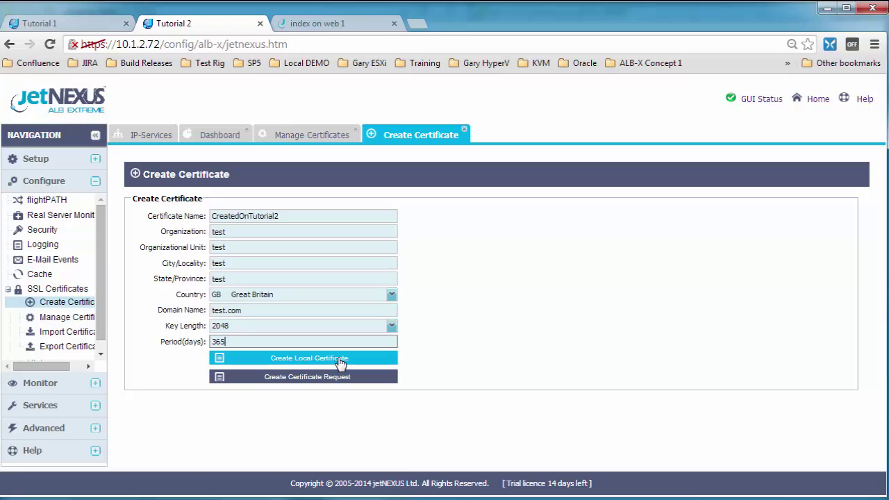
left_click(340, 360)
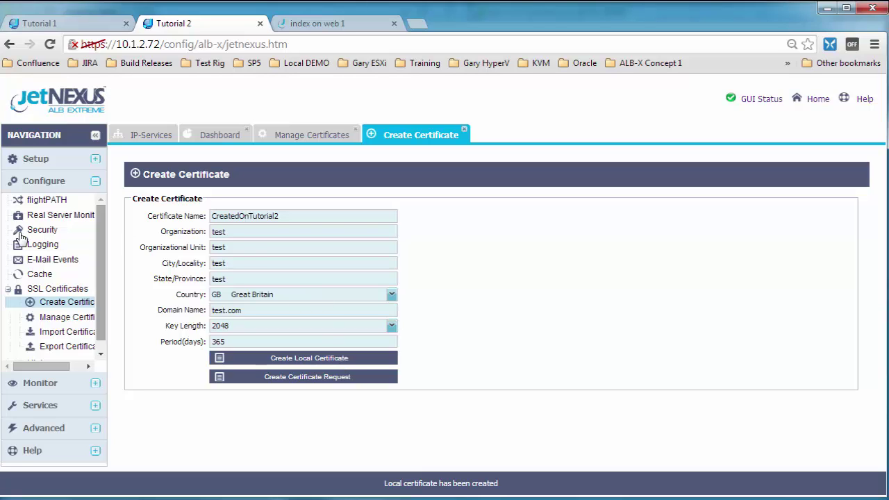
Assign CreatedOnTutorial2 as the offload service's Virtual Service SSL Certificate and apply with Update
left_click(73, 321)
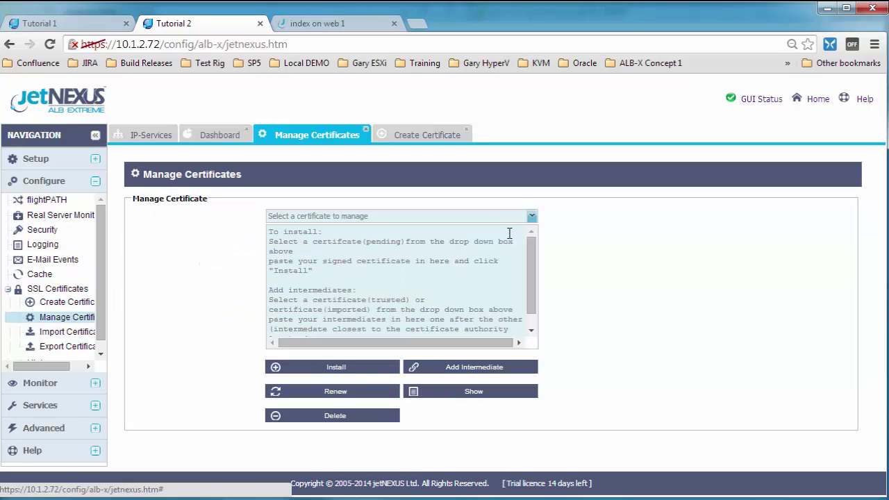
left_click(531, 220)
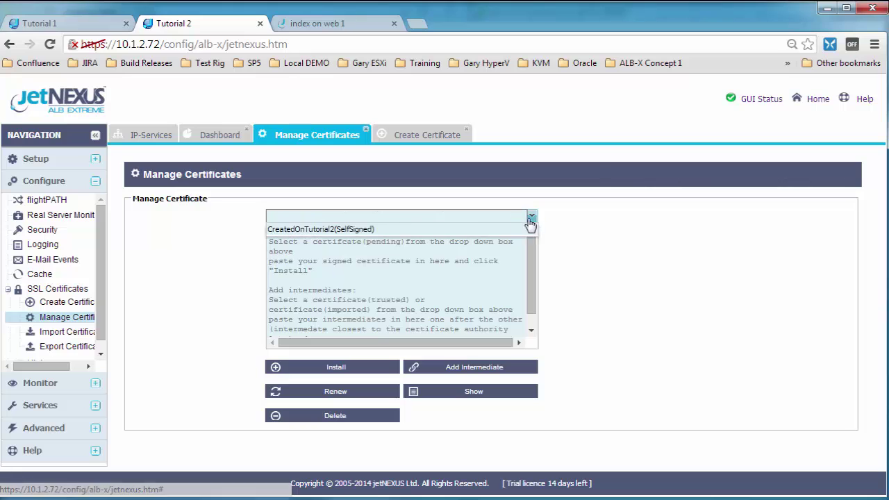
left_click(333, 230)
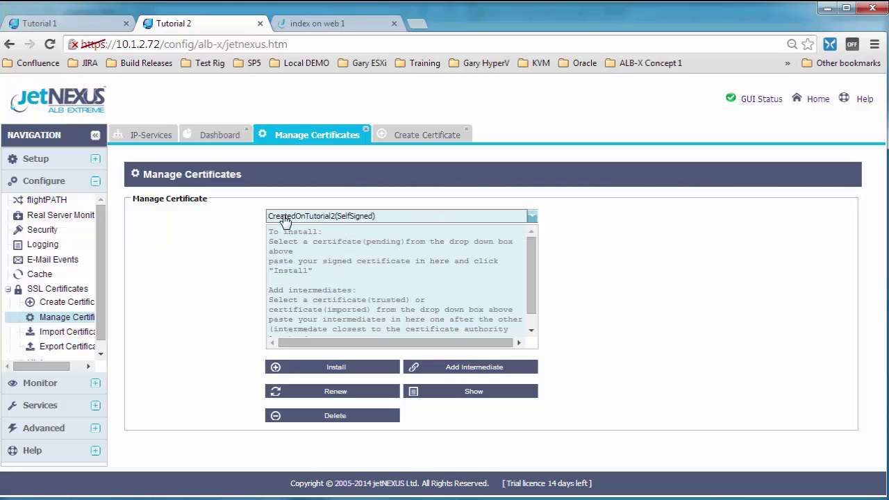
left_click(139, 134)
left_click(278, 382)
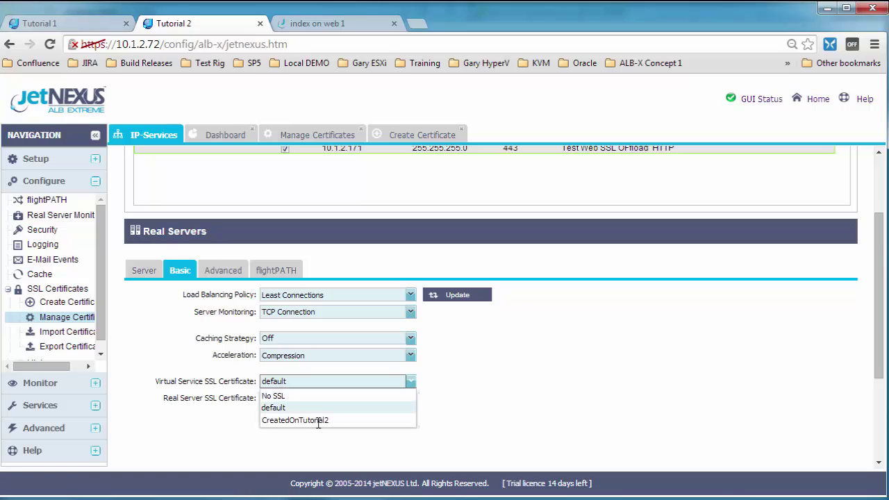
left_click(332, 427)
left_click(460, 297)
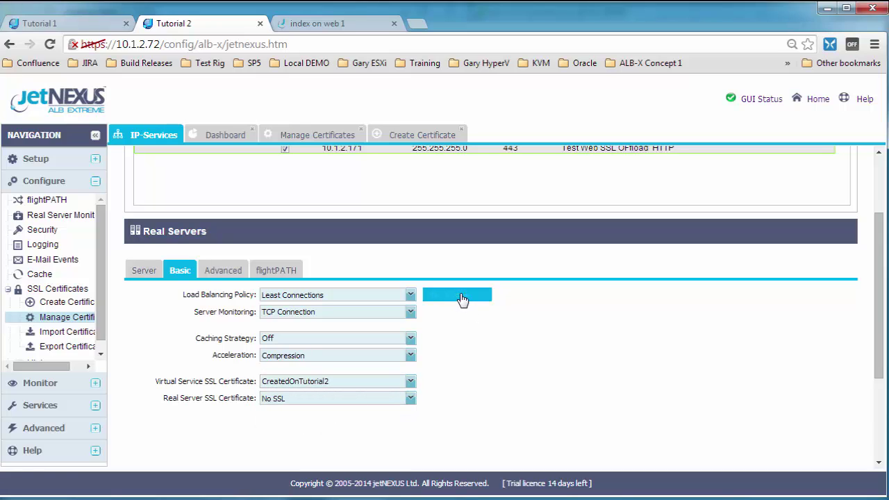
Return to the real server list and switch to the Tutorial 1 appliance
left_click(139, 270)
scroll(310, 275, "up", 2)
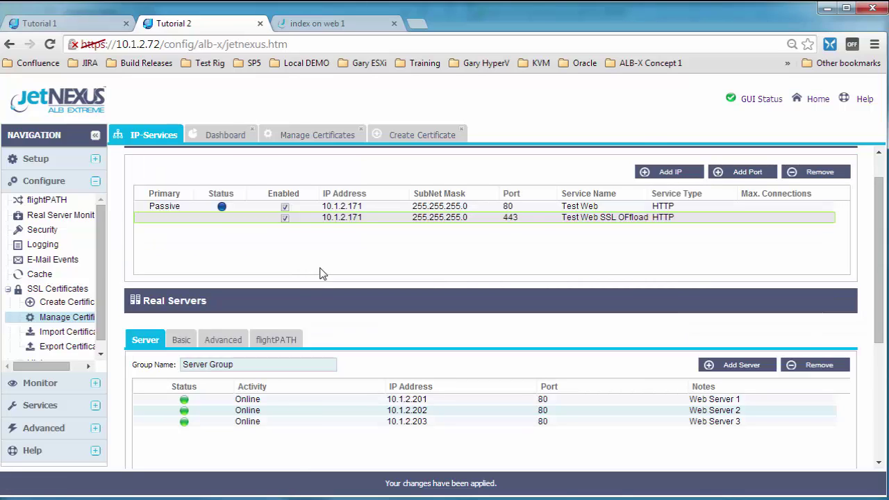
mouse_move(226, 211)
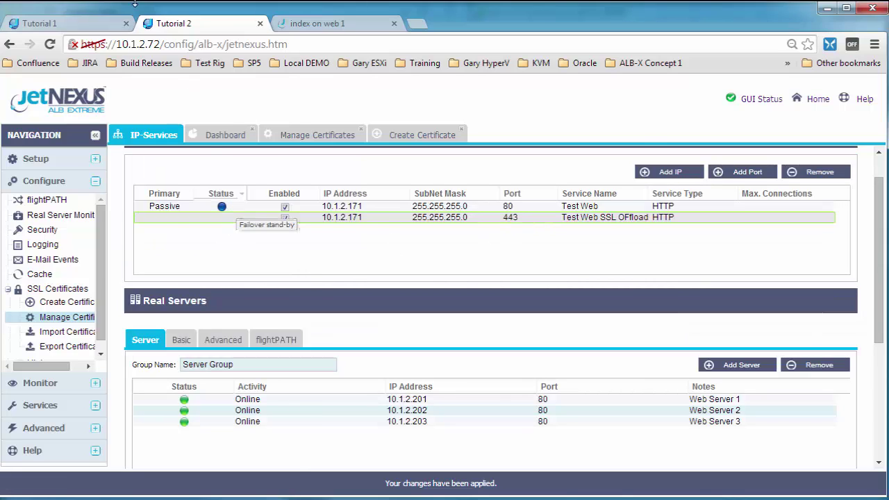
left_click(82, 23)
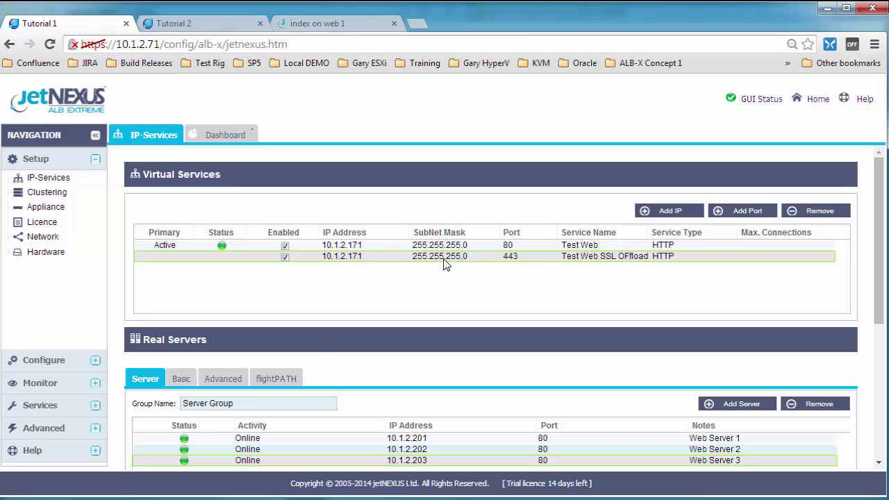
On Tutorial 1, confirm CreatedOnTutorial2 appears in Basic settings and the Manage Certificates list
left_click(180, 381)
scroll(294, 429, "down", 2)
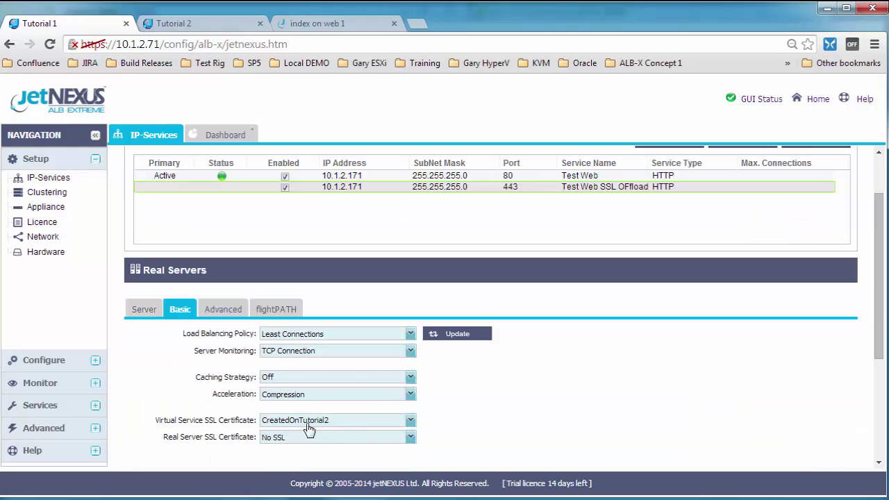
left_click(87, 361)
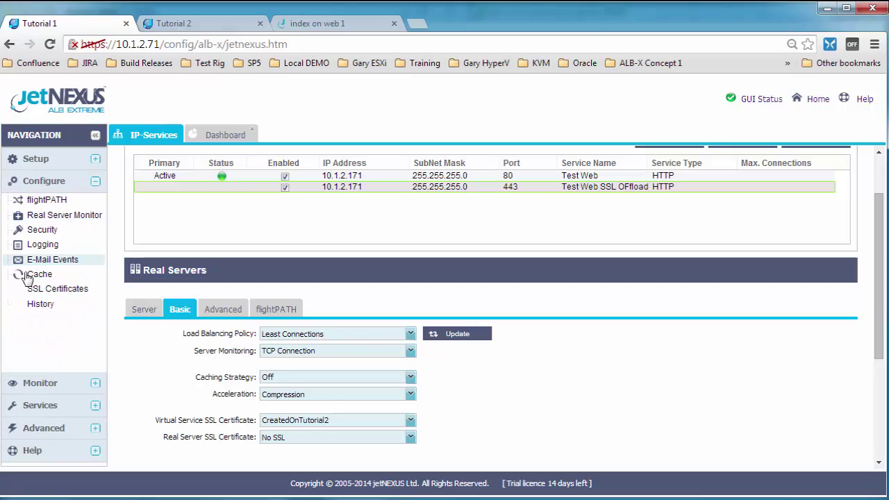
left_click(7, 291)
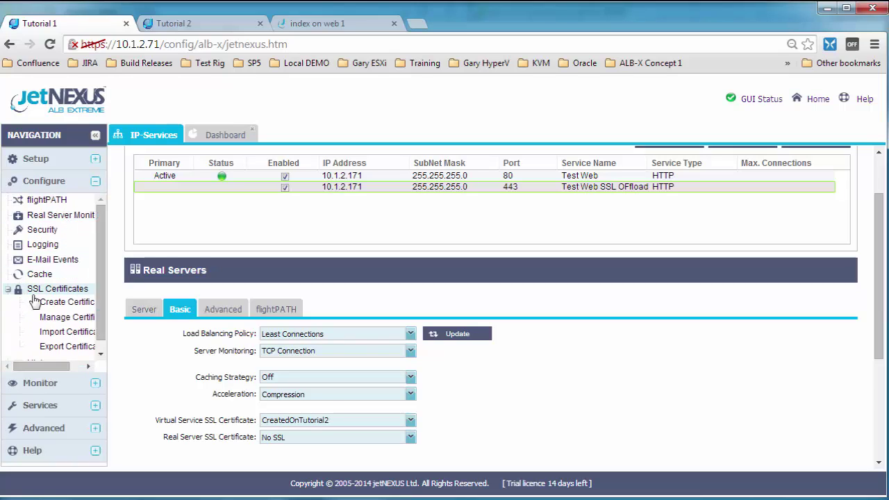
left_click(72, 318)
left_click(532, 216)
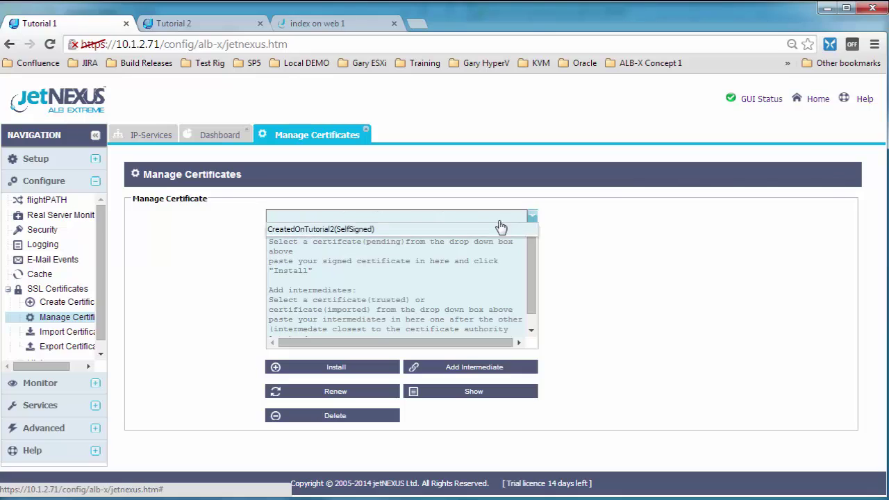
left_click(589, 243)
left_click(358, 27)
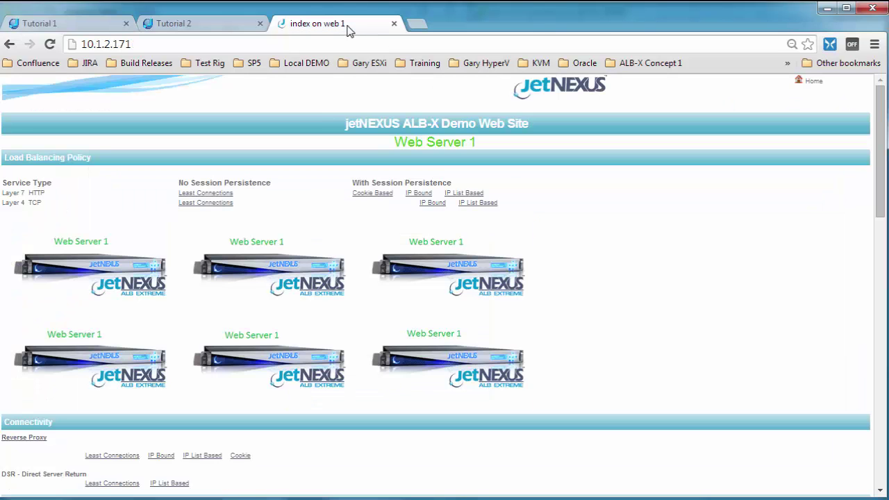
key("F5")
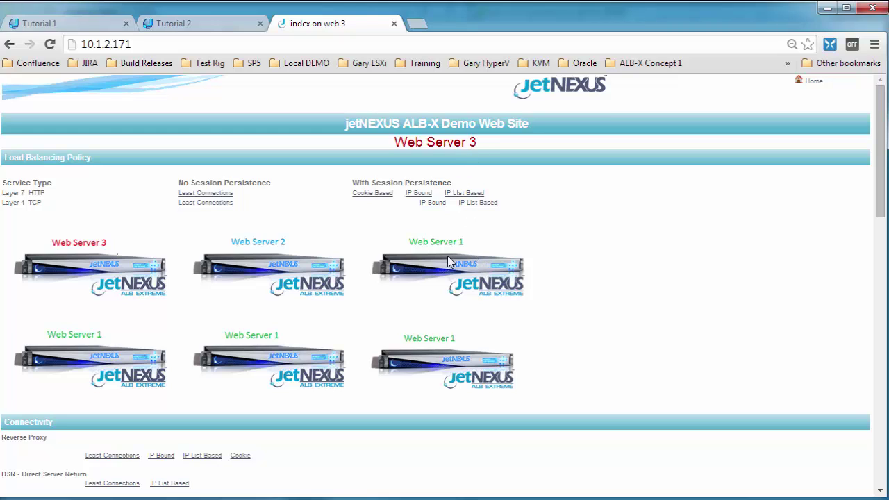
left_click(85, 44)
left_click(109, 43)
key("Home")
type("https://")
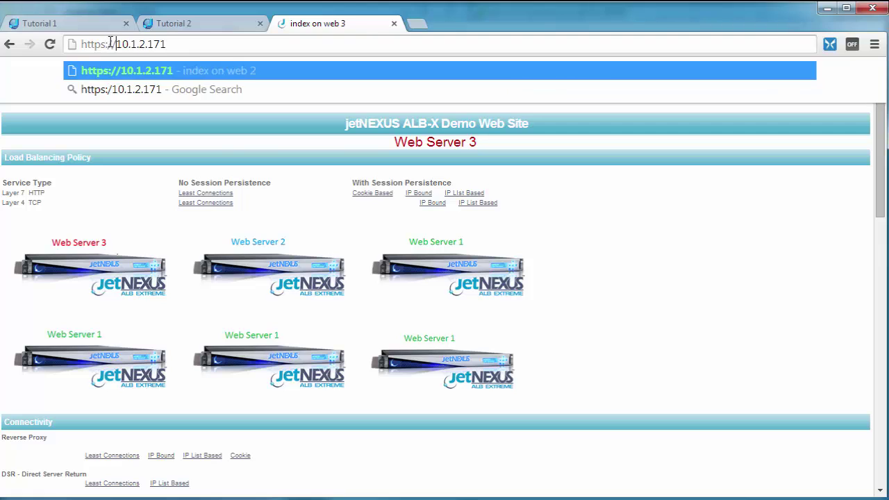
key("Return")
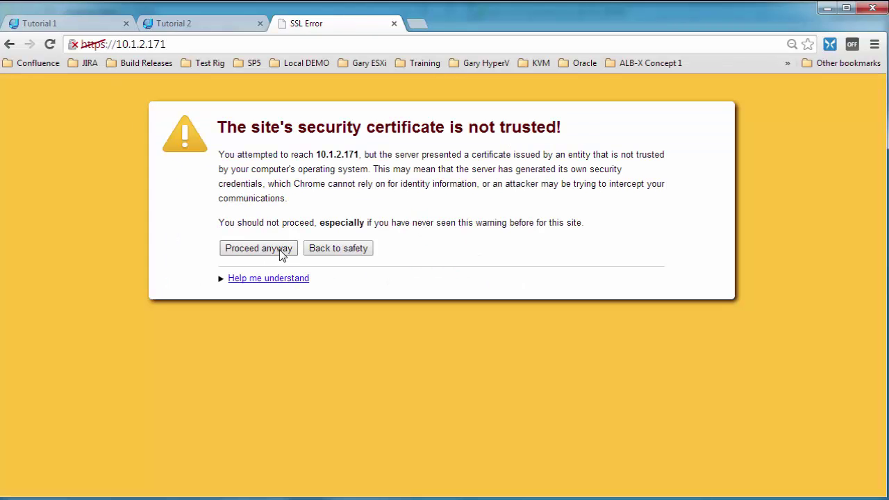
left_click(279, 254)
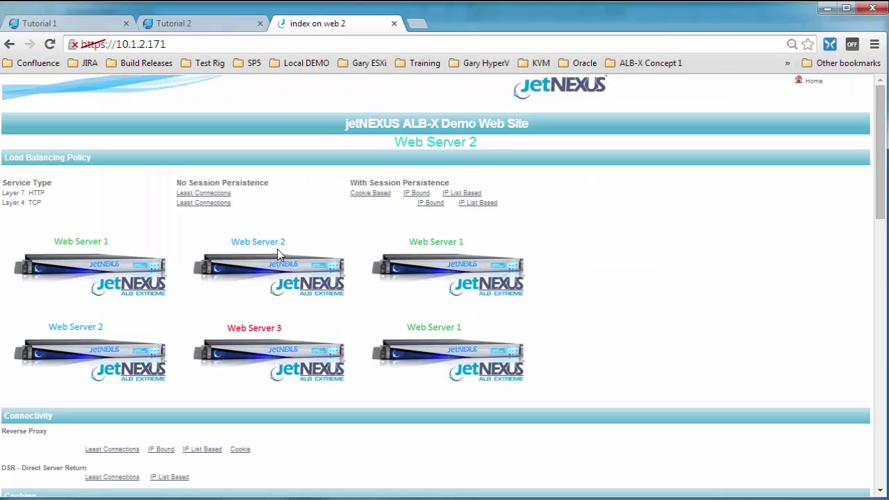
left_click(74, 44)
left_click(147, 177)
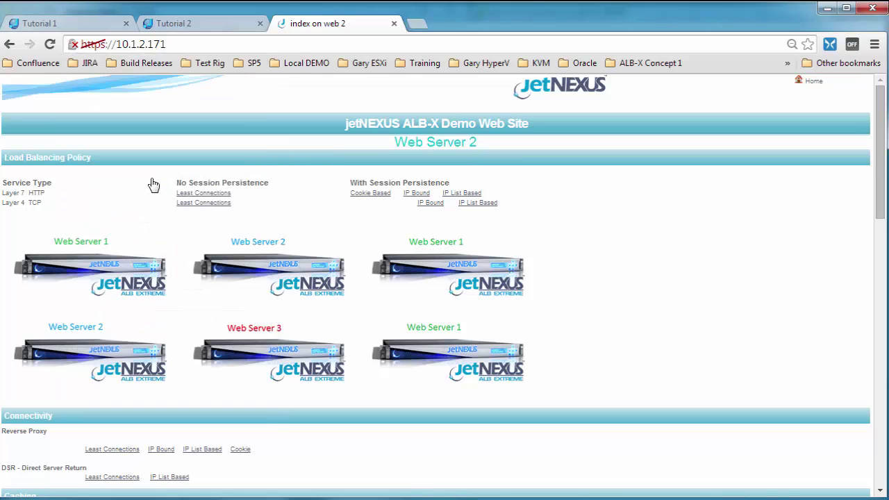